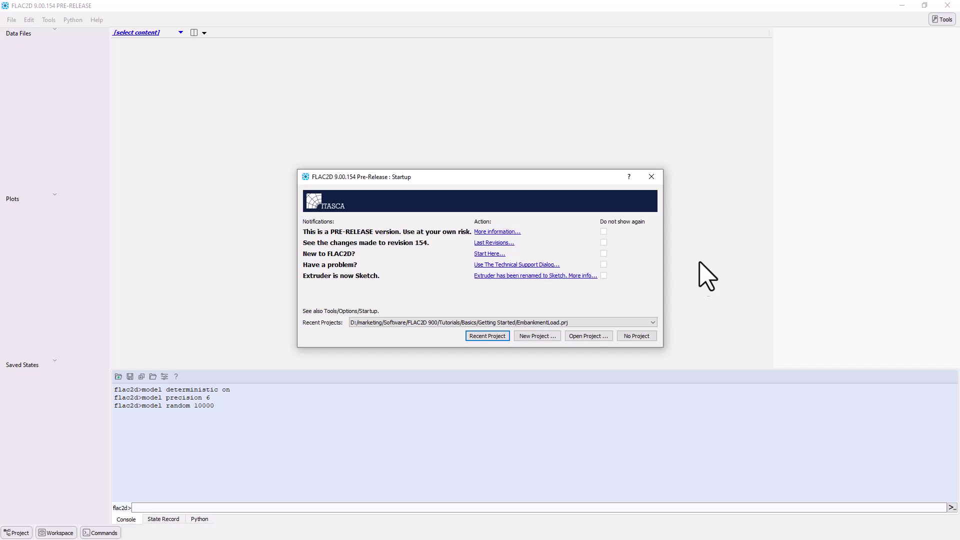
Create and save the project FirstSlope, then add a sketch set named FirstSlope
{"action": "left_click", "coordinate": [553, 336]}
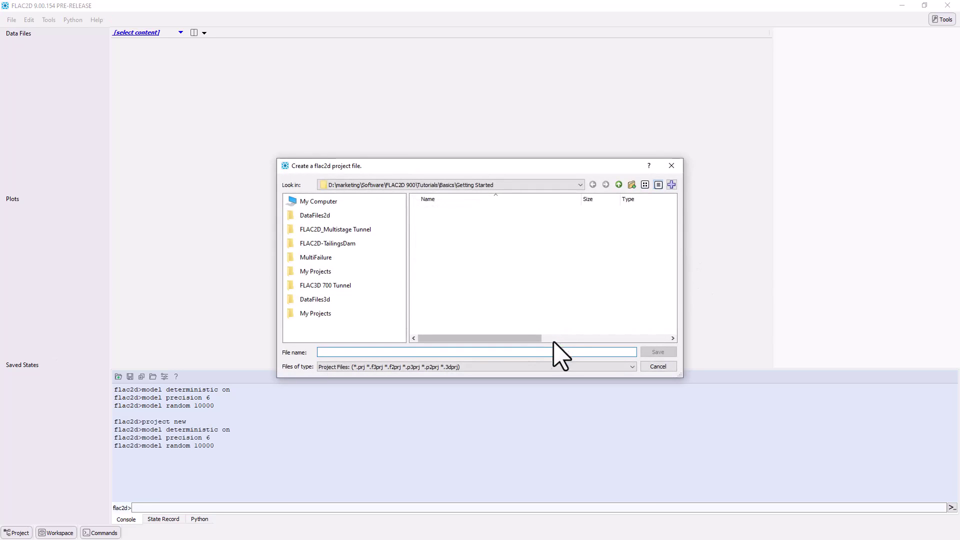
{"action": "type", "text": "F"}
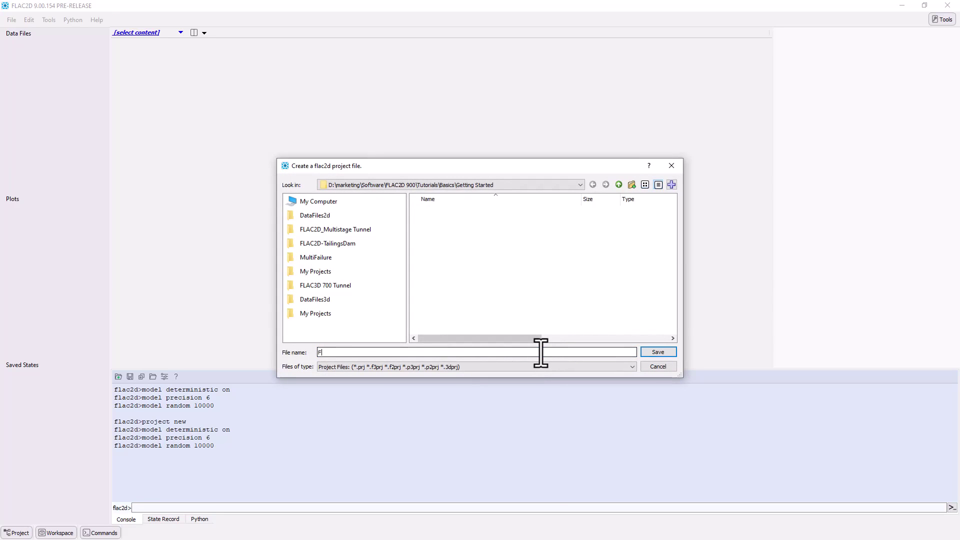
{"action": "type", "text": "irstSlope"}
{"action": "key", "text": "Return"}
{"action": "left_click", "coordinate": [180, 32]}
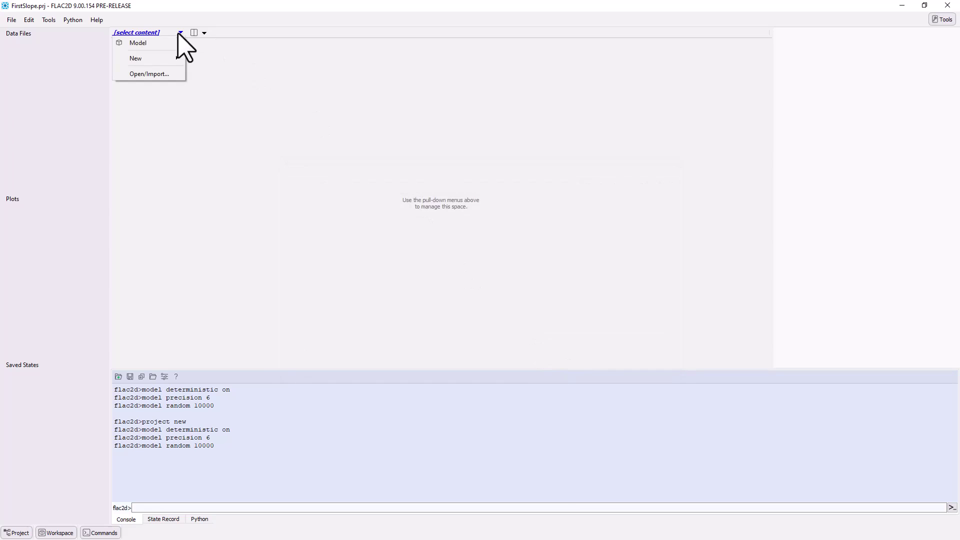
{"action": "mouse_move", "coordinate": [136, 58]}
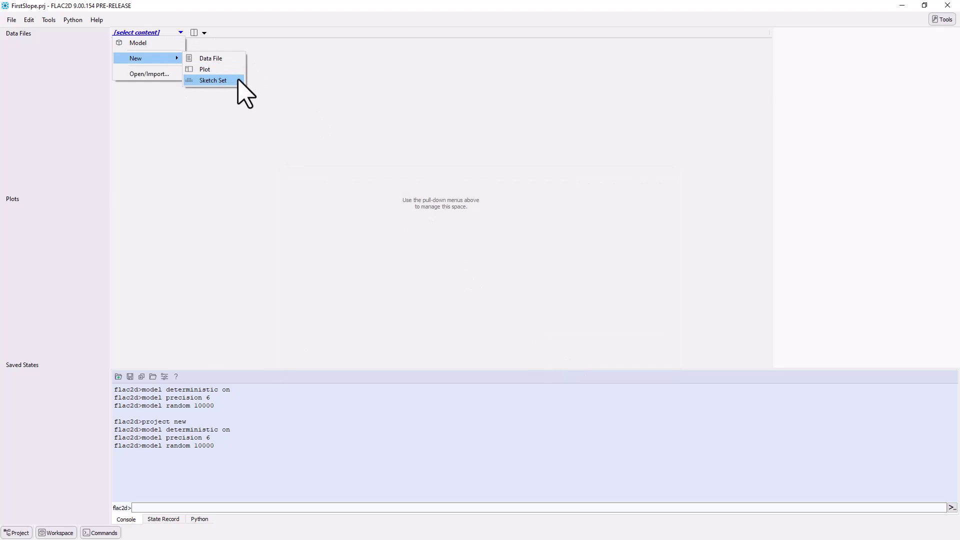
{"action": "left_click", "coordinate": [238, 81]}
{"action": "type", "text": "F"}
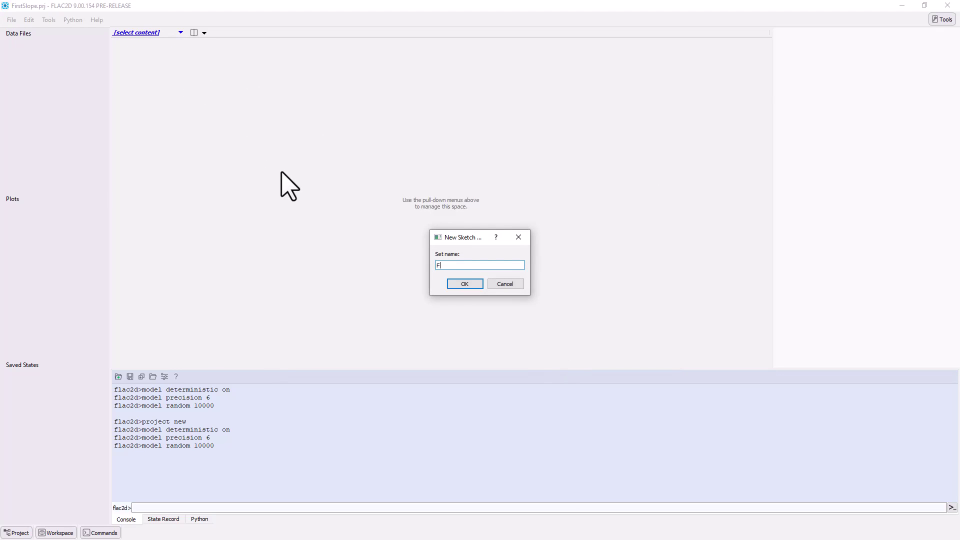
{"action": "type", "text": "irstSlope"}
{"action": "key", "text": "Return"}
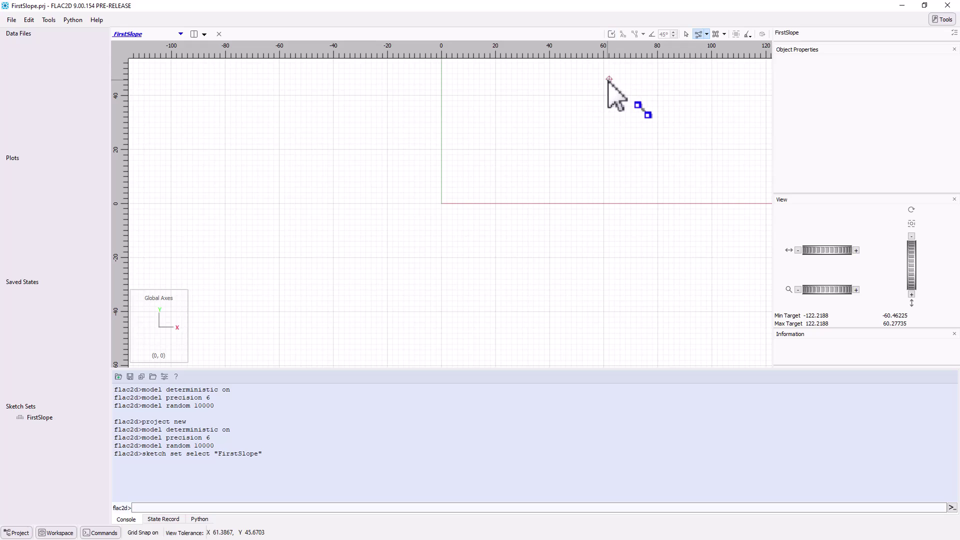
Draw a corner-to-corner rectangle from (0,0) to (60,30)
{"action": "left_click", "coordinate": [706, 34]}
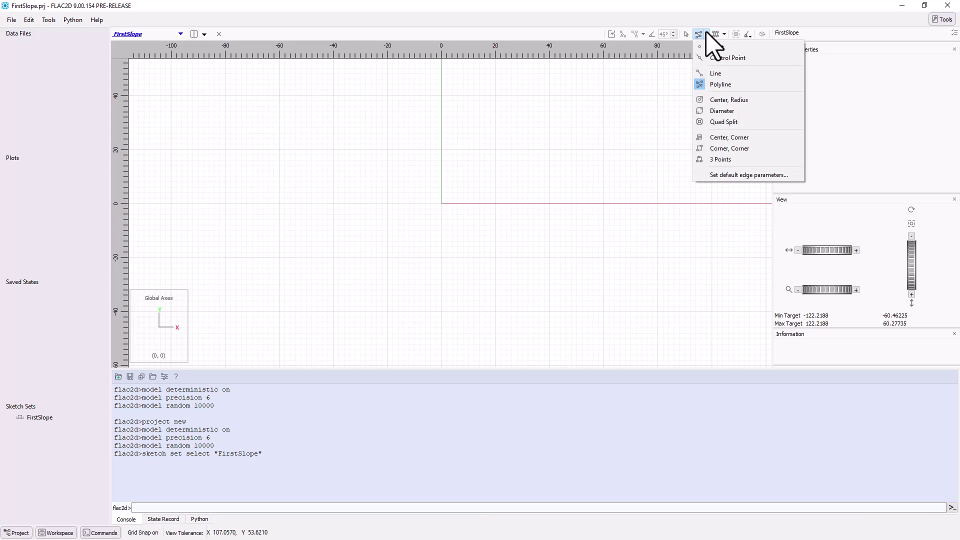
{"action": "left_click", "coordinate": [720, 149]}
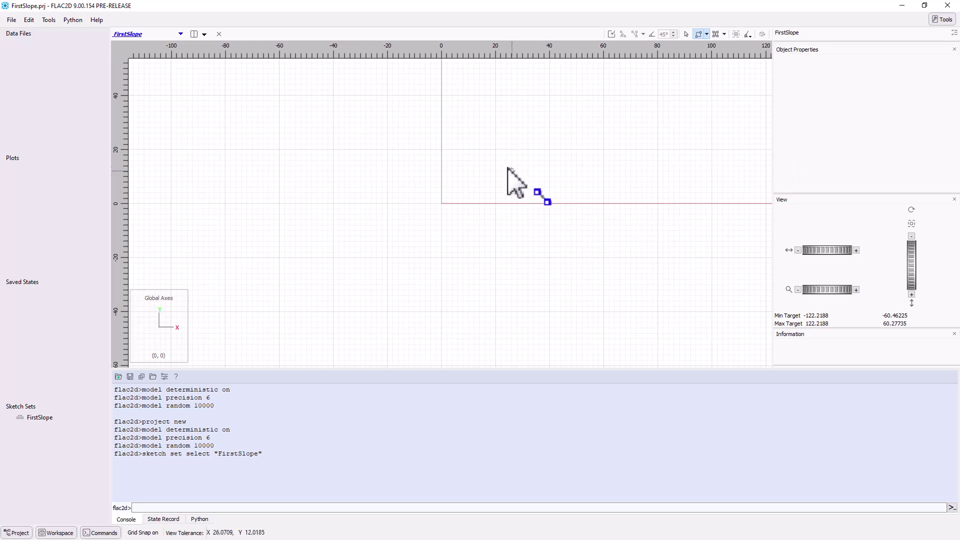
{"action": "scroll", "coordinate": [508, 168], "scroll_direction": "up", "scroll_amount": 3}
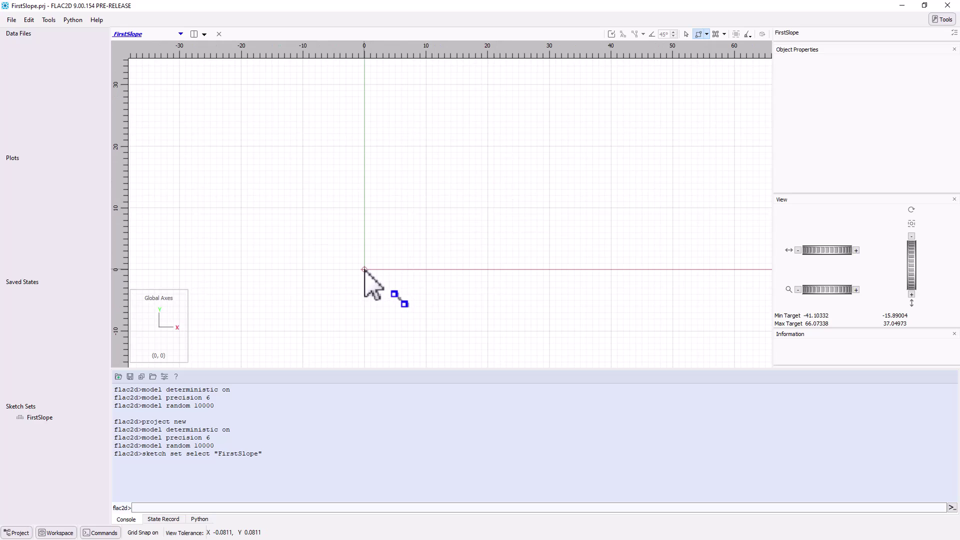
{"action": "left_click", "coordinate": [364, 269]}
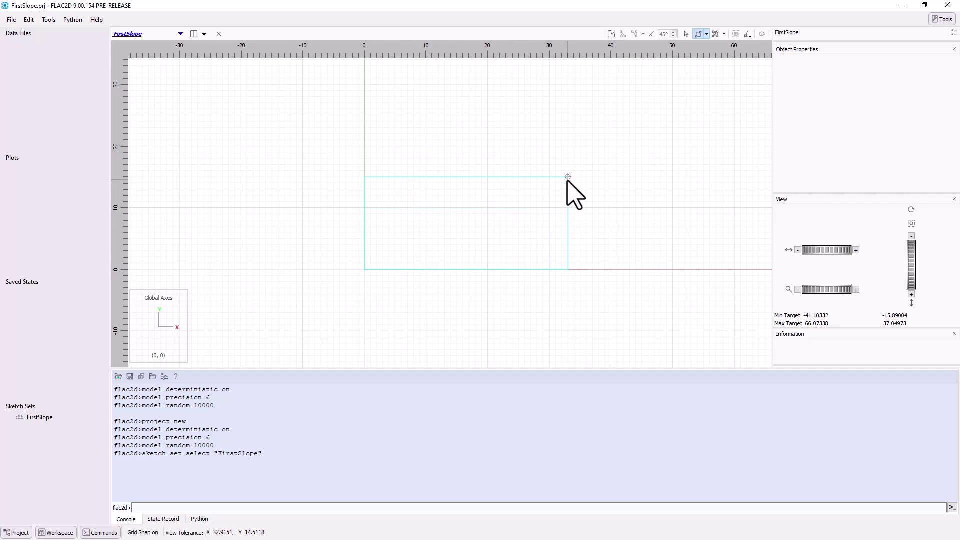
{"action": "left_click", "coordinate": [734, 84]}
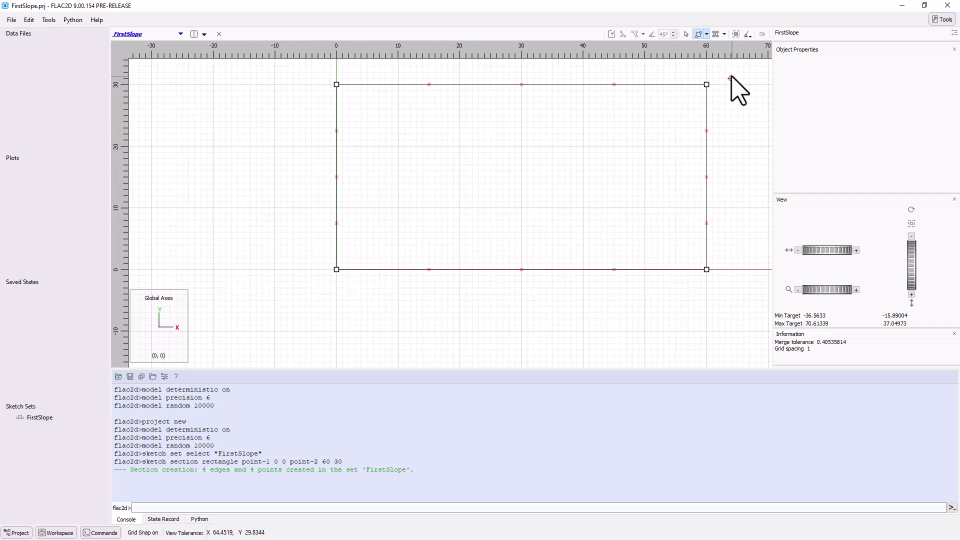
Draw the slope polyline from (0,10) to (20,10), then up to (40,30)
{"action": "left_click", "coordinate": [706, 34]}
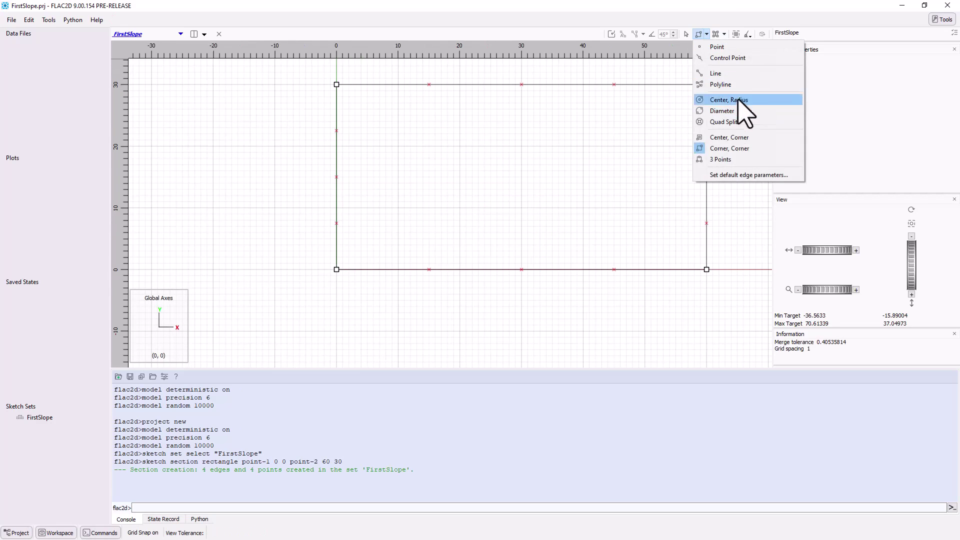
{"action": "left_click", "coordinate": [738, 84]}
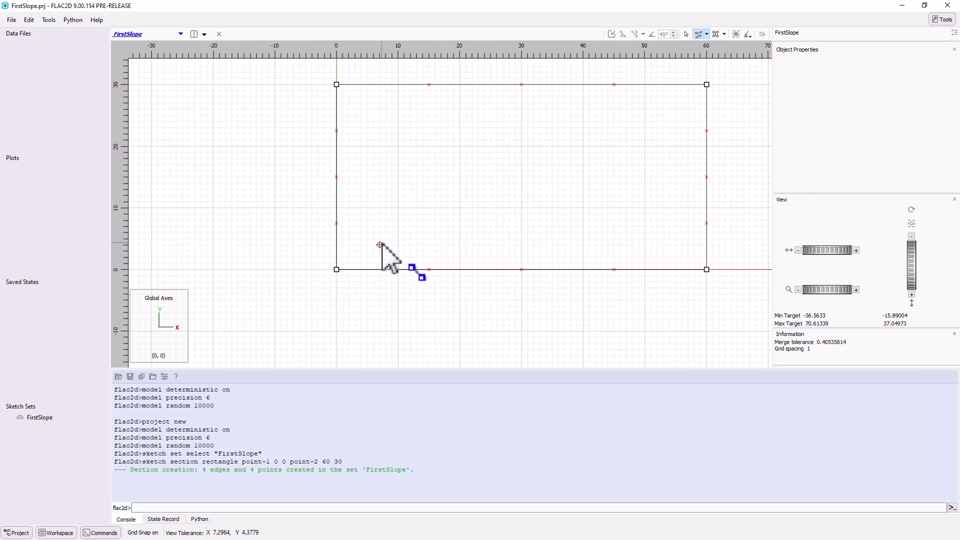
{"action": "left_click", "coordinate": [335, 208]}
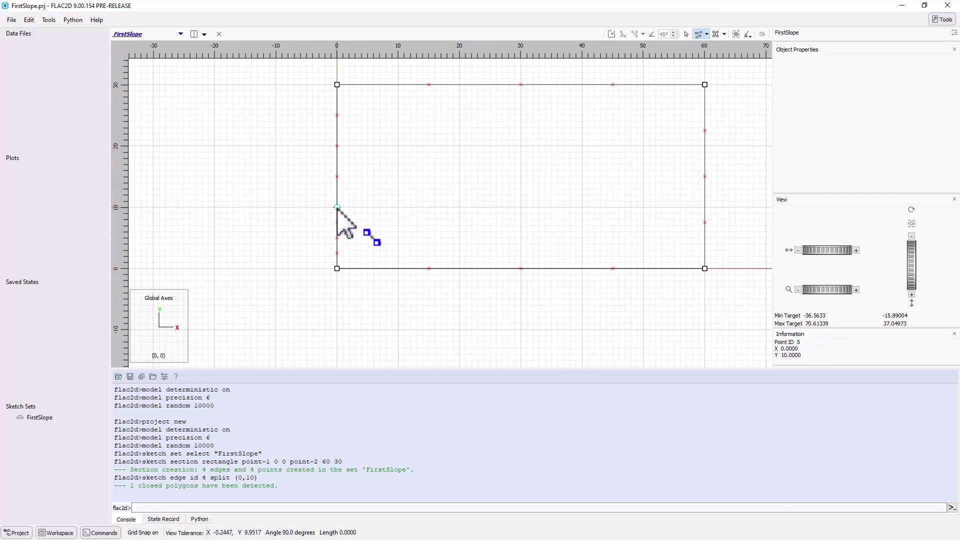
{"action": "left_click", "coordinate": [459, 207]}
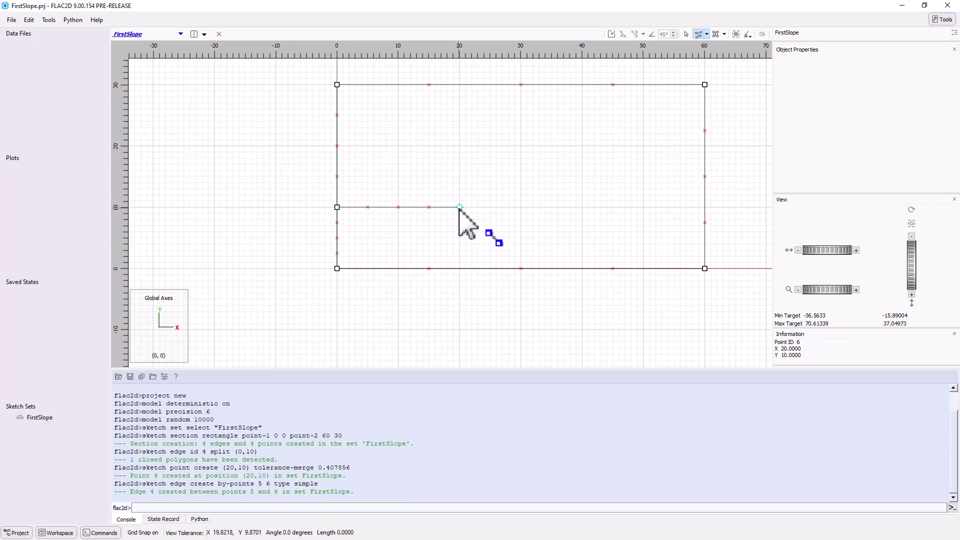
{"action": "left_click", "coordinate": [583, 84]}
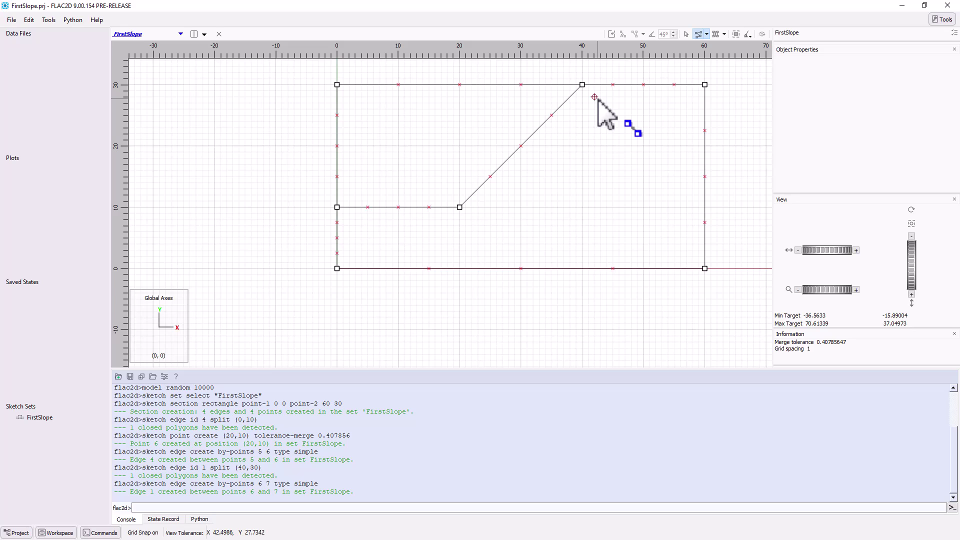
Create blocks and a coarse mesh for both regions with Mesh All Blocks
{"action": "left_click", "coordinate": [725, 35]}
{"action": "left_click", "coordinate": [723, 47]}
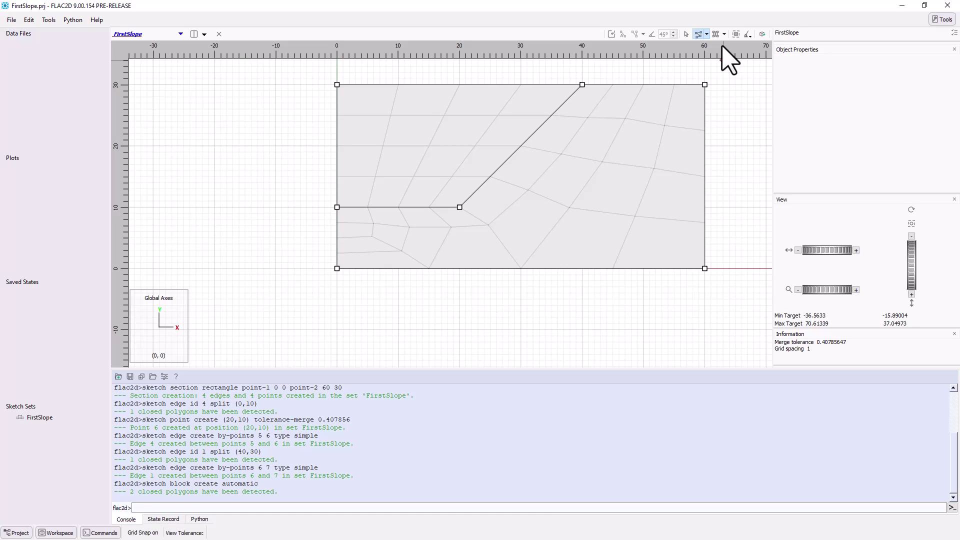
Clear the block meshes, auto-size all edges to 1-unit zones, and inspect the right edge
{"action": "left_click", "coordinate": [749, 35]}
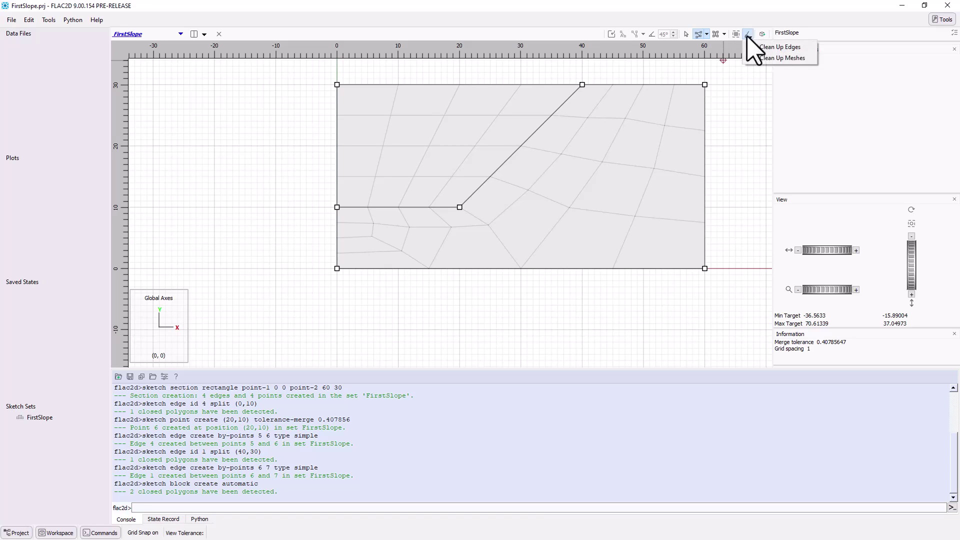
{"action": "left_click", "coordinate": [782, 58]}
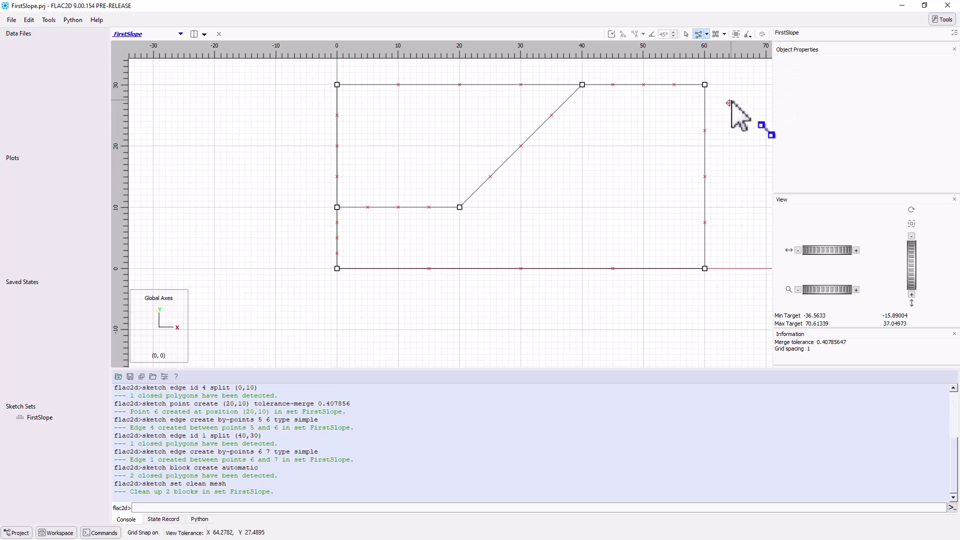
{"action": "left_click", "coordinate": [725, 34]}
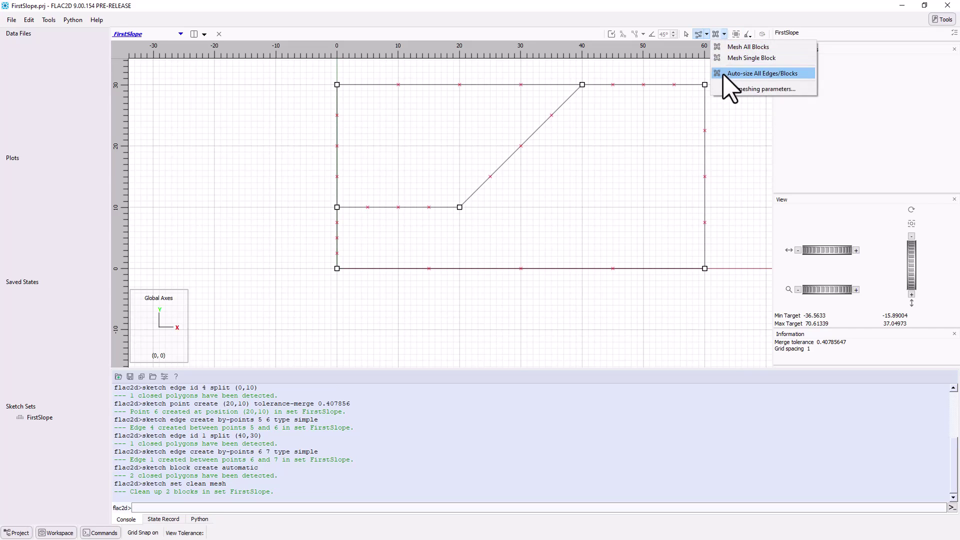
{"action": "left_click", "coordinate": [724, 76]}
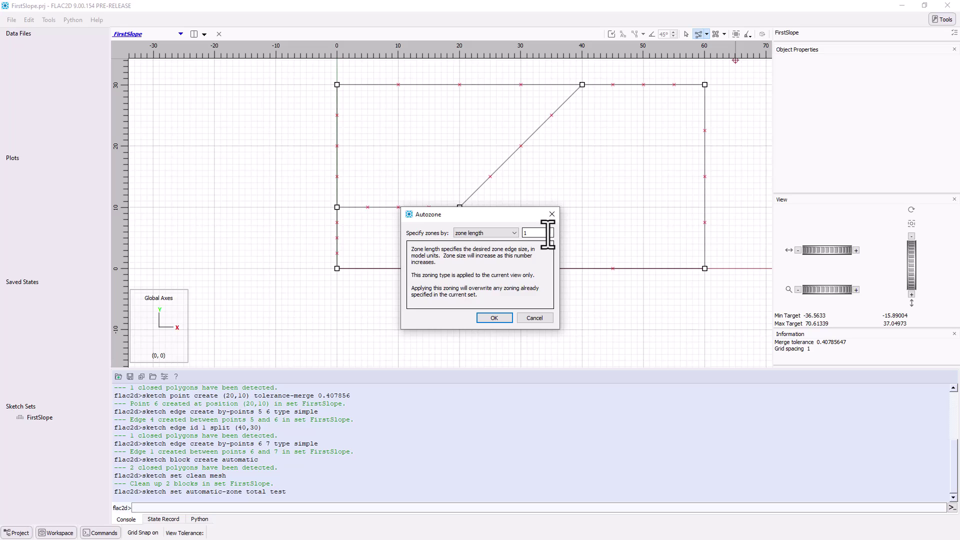
{"action": "left_click", "coordinate": [494, 317]}
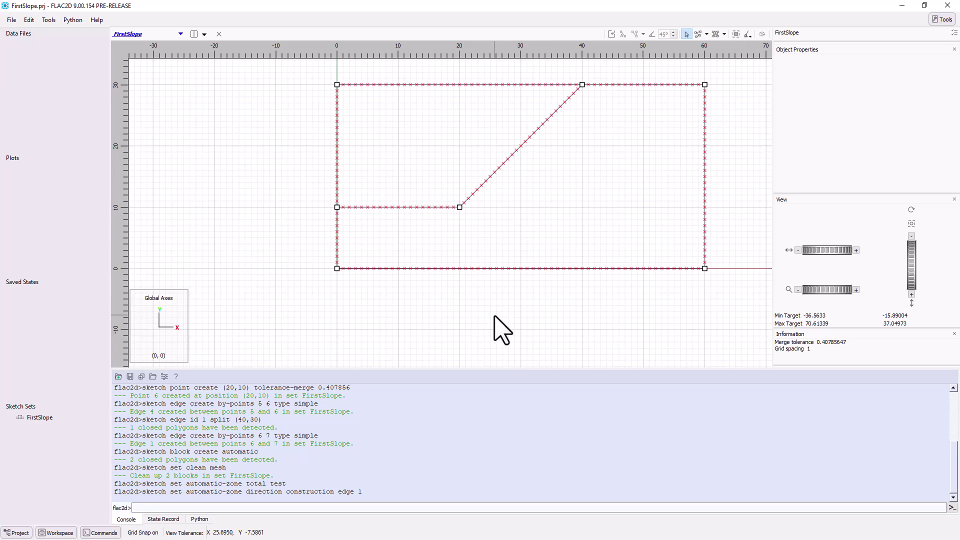
{"action": "left_click", "coordinate": [705, 169]}
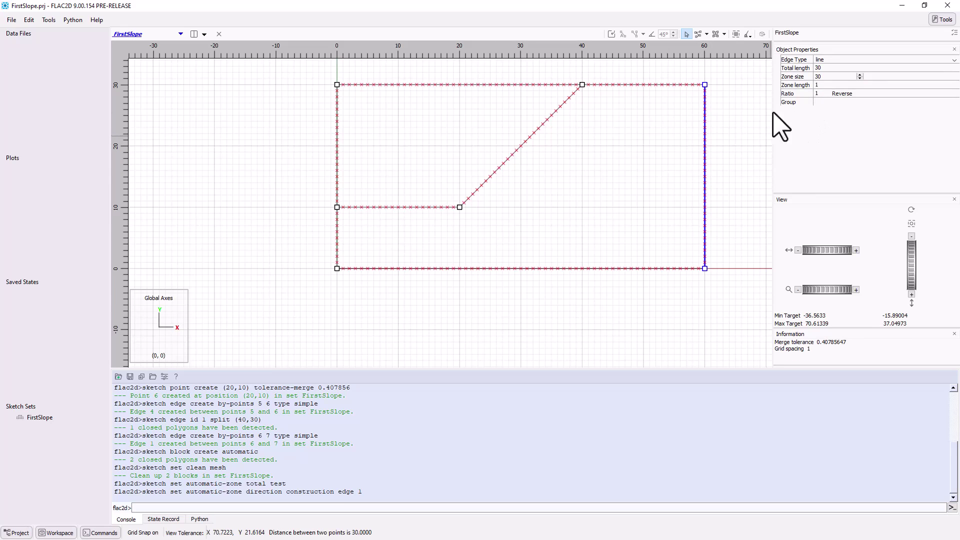
{"action": "left_click", "coordinate": [744, 119]}
Remesh all blocks using the 1-unit edge zoning, then inspect the lower-right block
{"action": "left_click", "coordinate": [724, 34]}
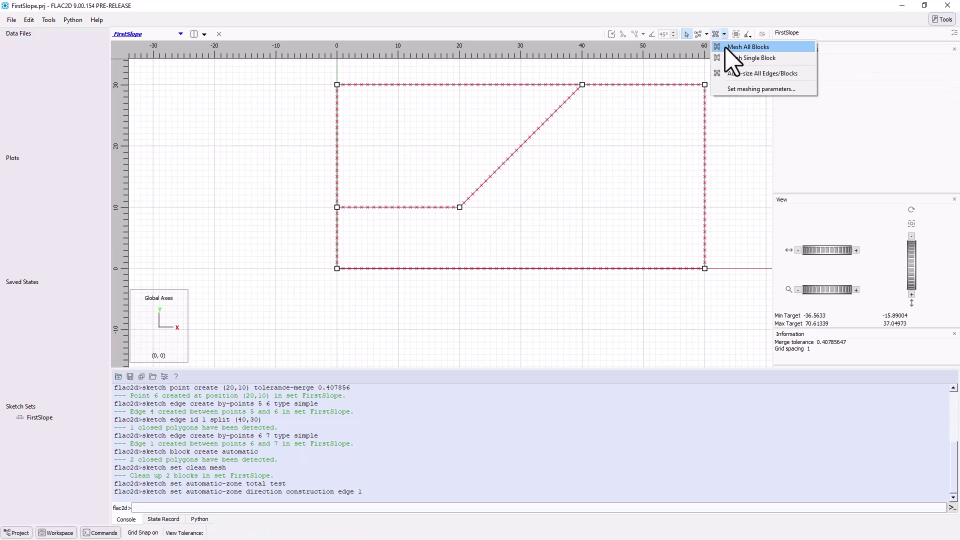
{"action": "left_click", "coordinate": [726, 50]}
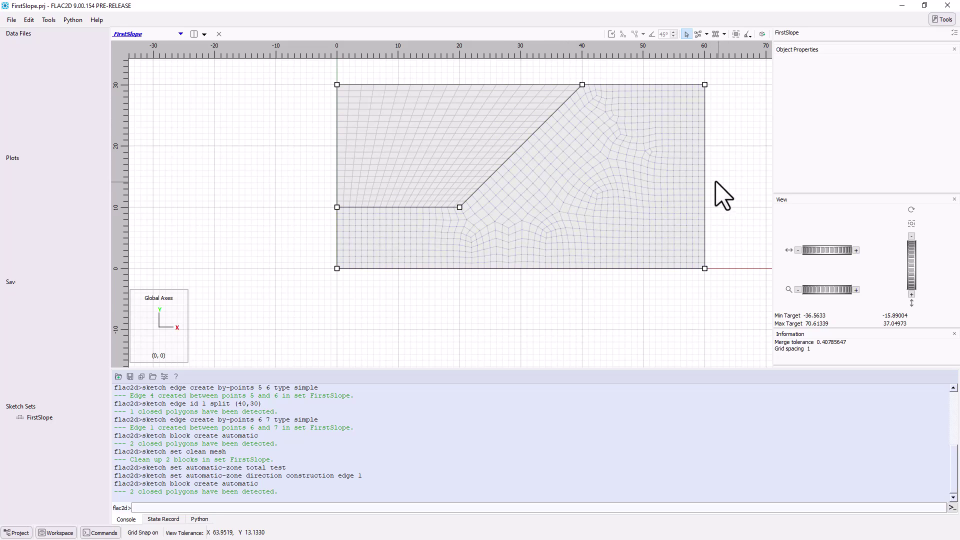
{"action": "left_click", "coordinate": [693, 189]}
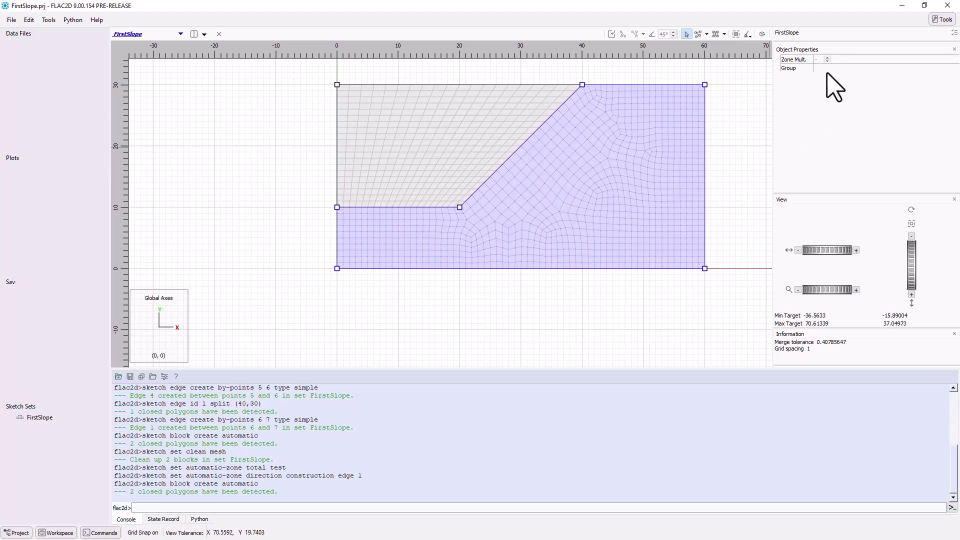
{"action": "left_click", "coordinate": [751, 110]}
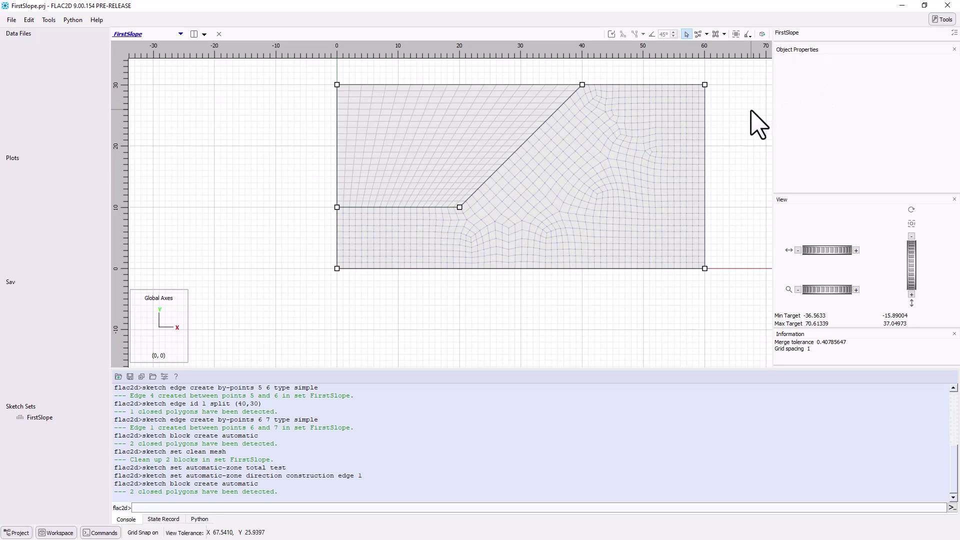
{"action": "left_click", "coordinate": [762, 34]}
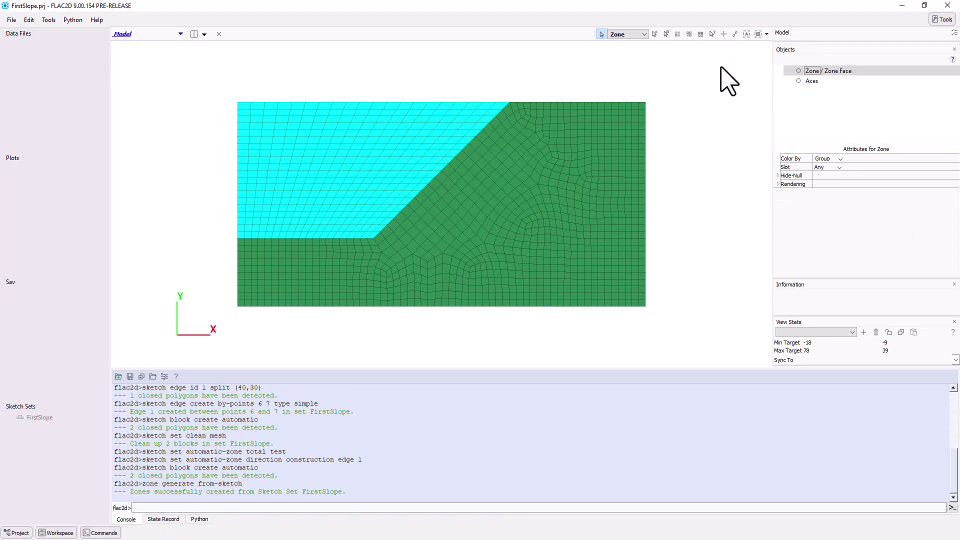
{"action": "left_click", "coordinate": [763, 35]}
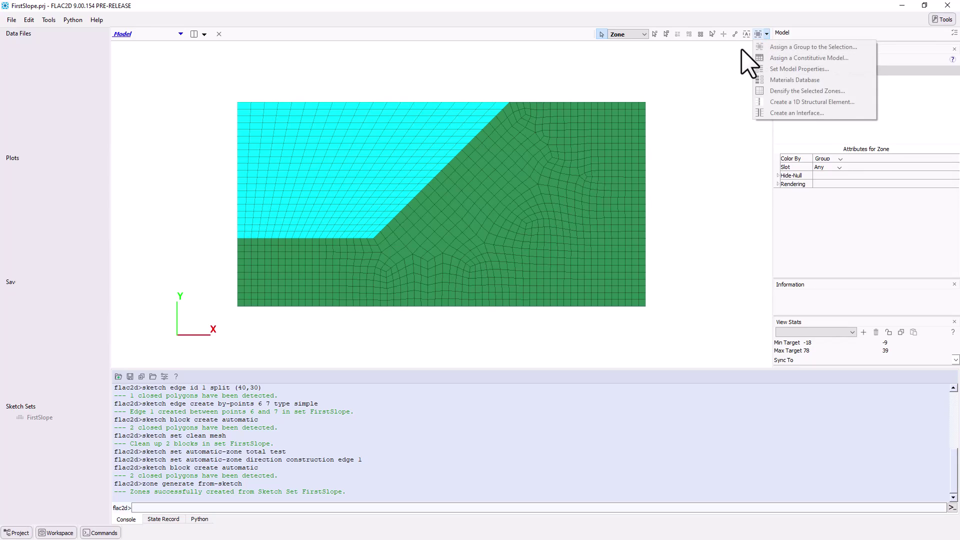
{"action": "left_click", "coordinate": [747, 63]}
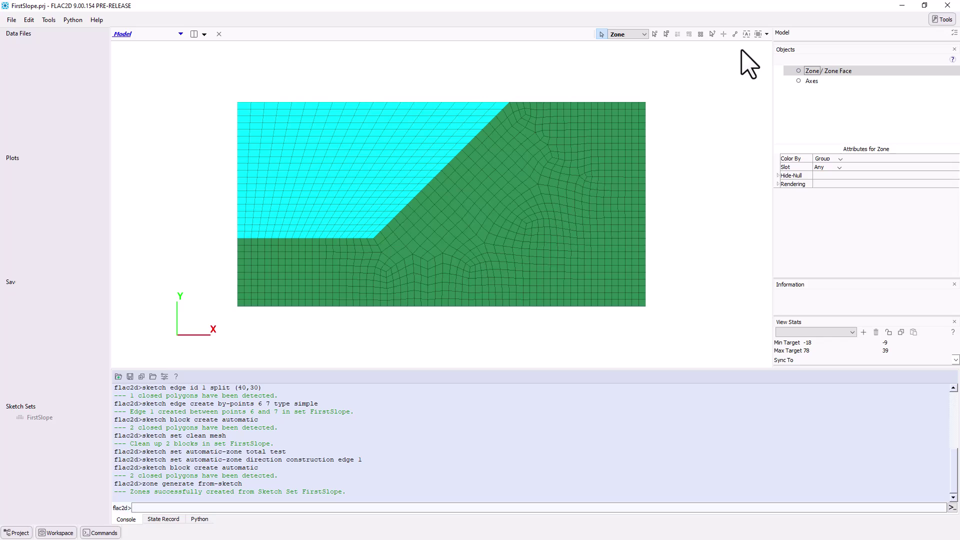
Assign the upper-left block's zones to group Pit
{"action": "left_click", "coordinate": [398, 116]}
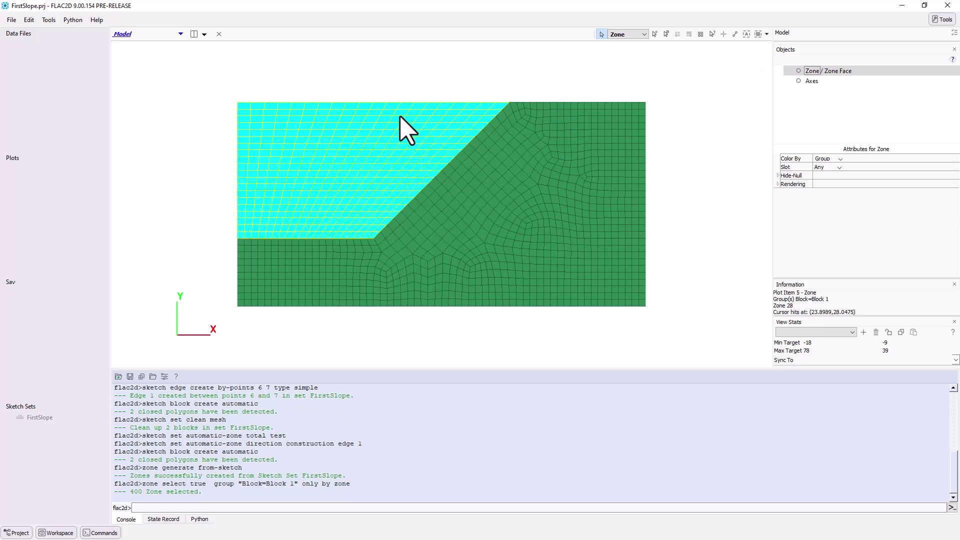
{"action": "left_click", "coordinate": [766, 35]}
{"action": "left_click", "coordinate": [764, 46]}
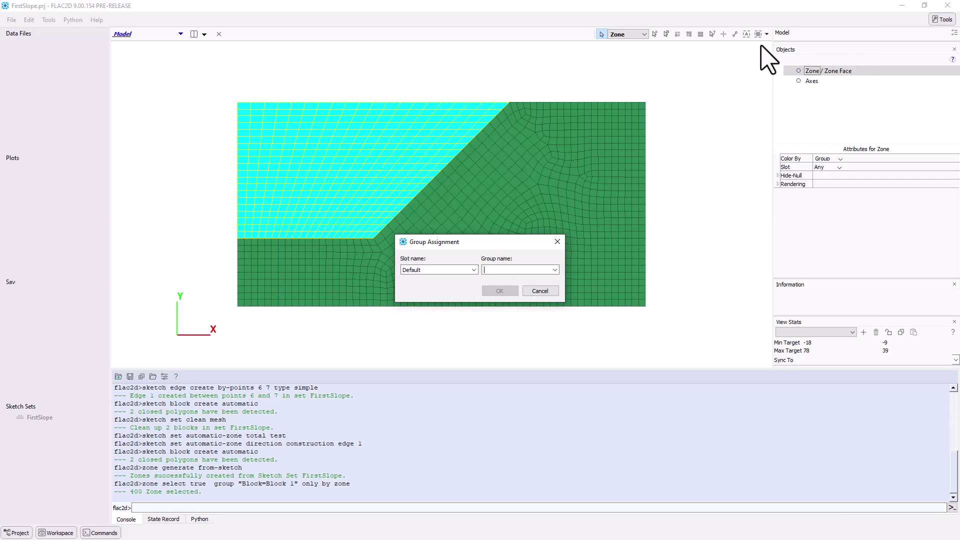
{"action": "type", "text": "Pit"}
{"action": "key", "text": "Return"}
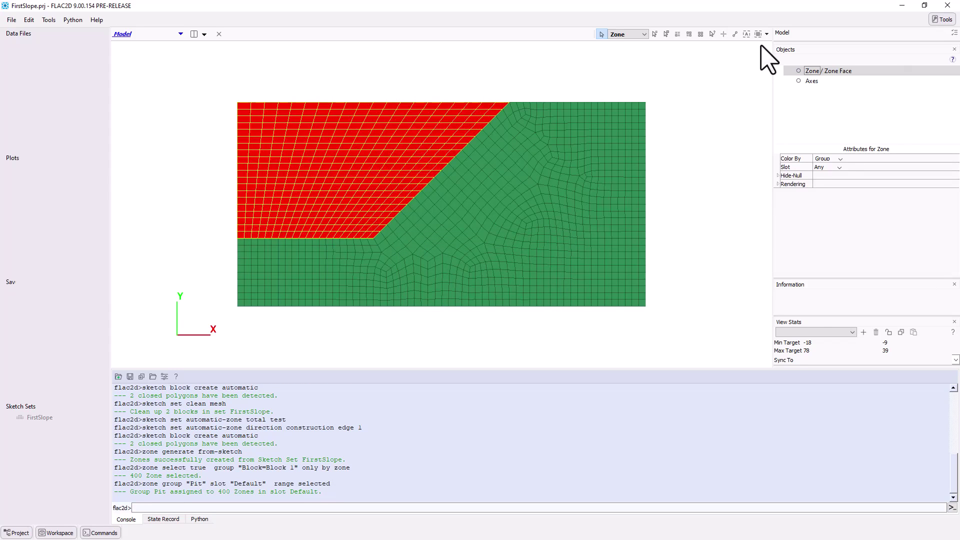
Assign the green block's zones to group Slope
{"action": "left_click", "coordinate": [588, 133]}
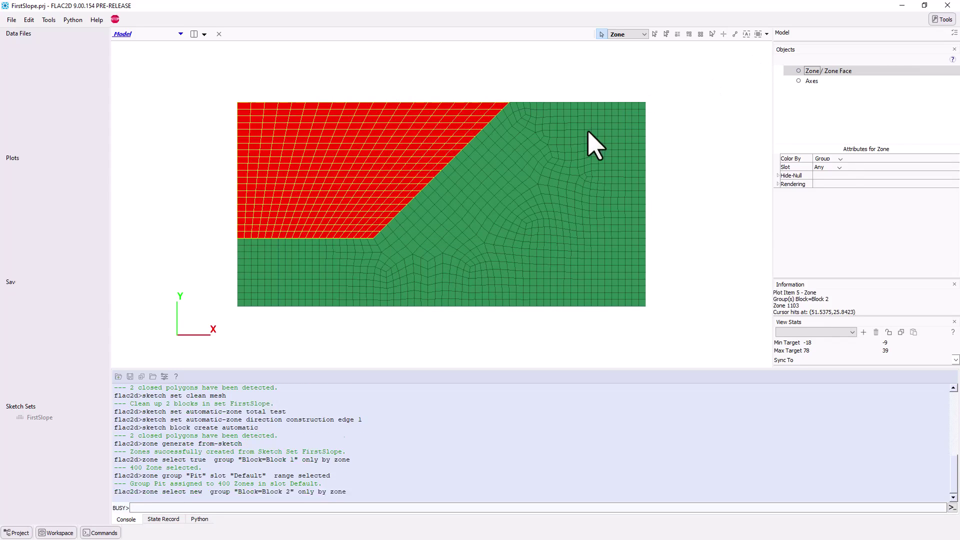
{"action": "left_click", "coordinate": [766, 33]}
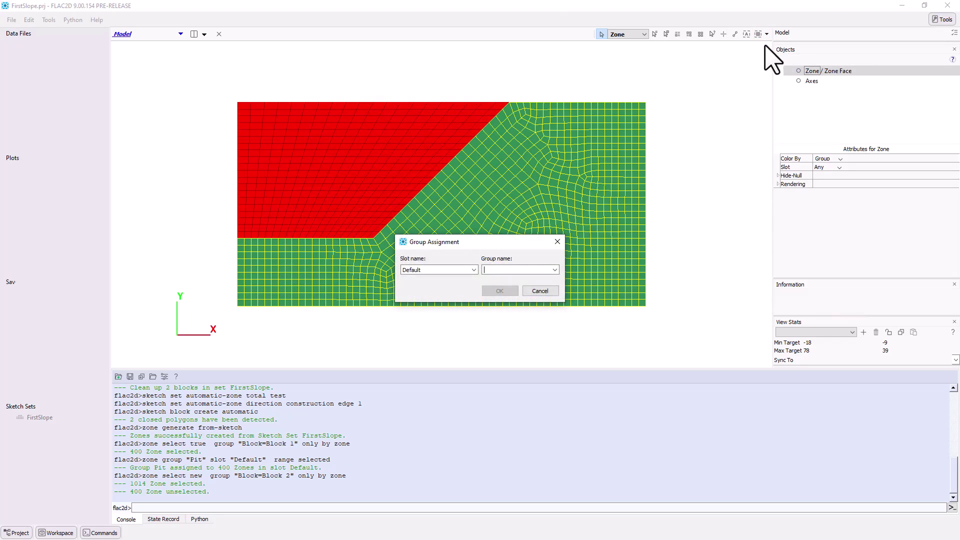
{"action": "type", "text": "Slope"}
{"action": "key", "text": "Return"}
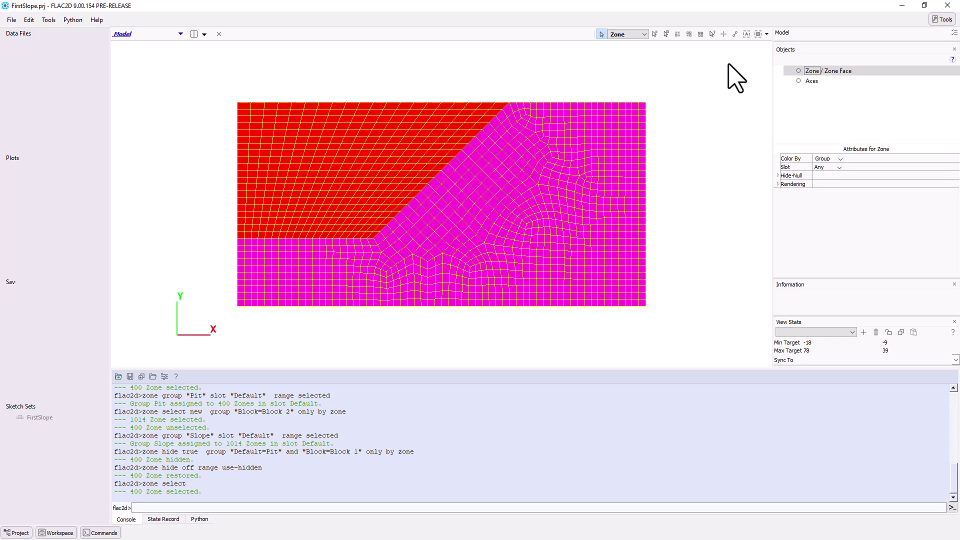
Assign the Standard mohr-coulomb constitutive model to the 400 selected Pit zones
{"action": "left_click", "coordinate": [765, 34]}
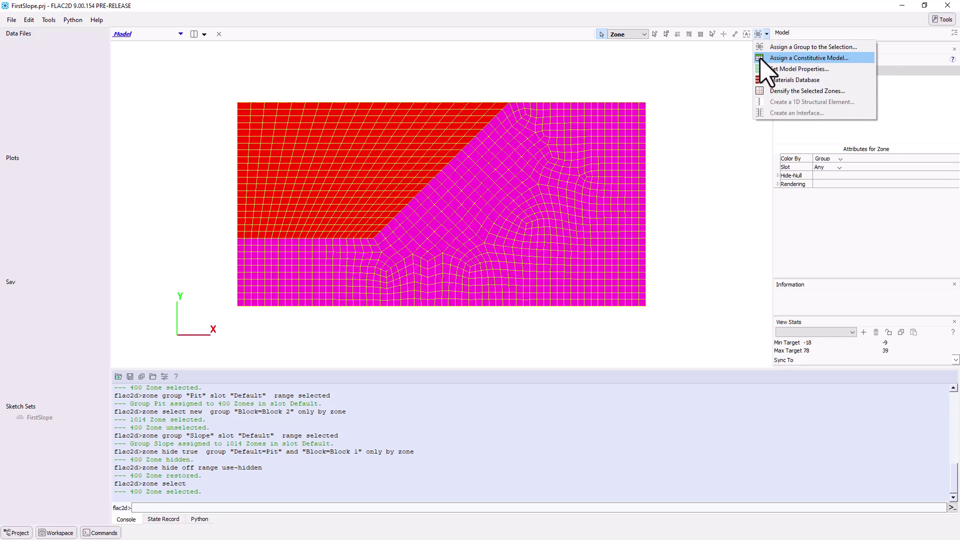
{"action": "left_click", "coordinate": [760, 58]}
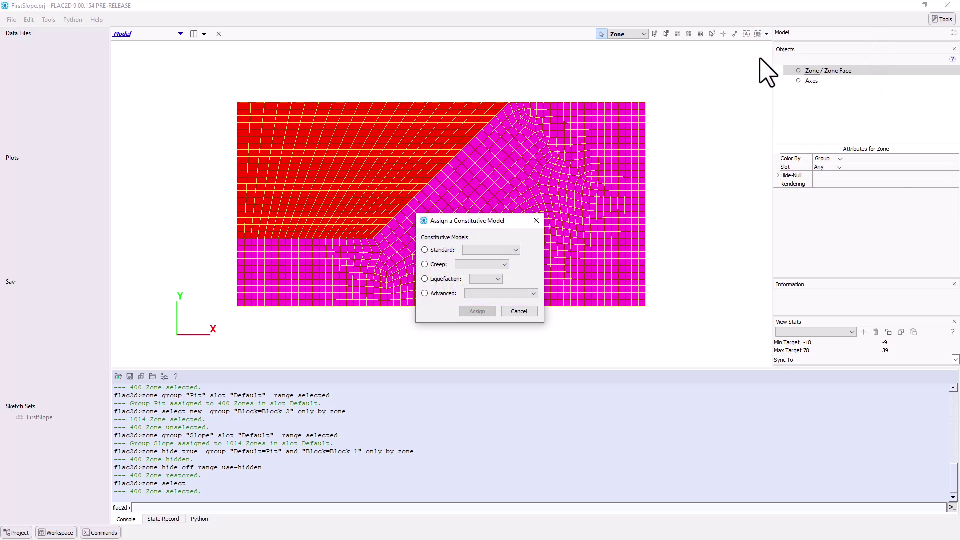
{"action": "left_click", "coordinate": [516, 251]}
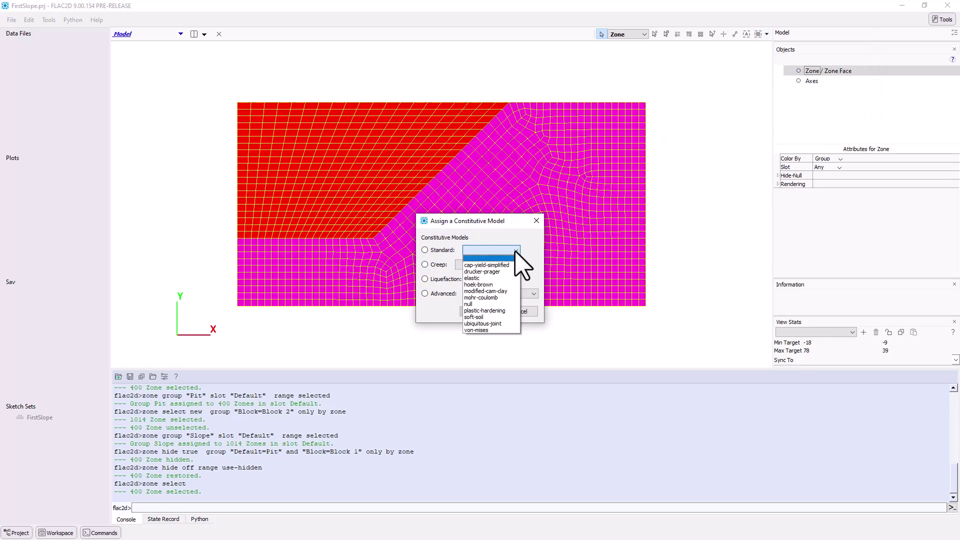
{"action": "left_click", "coordinate": [495, 298]}
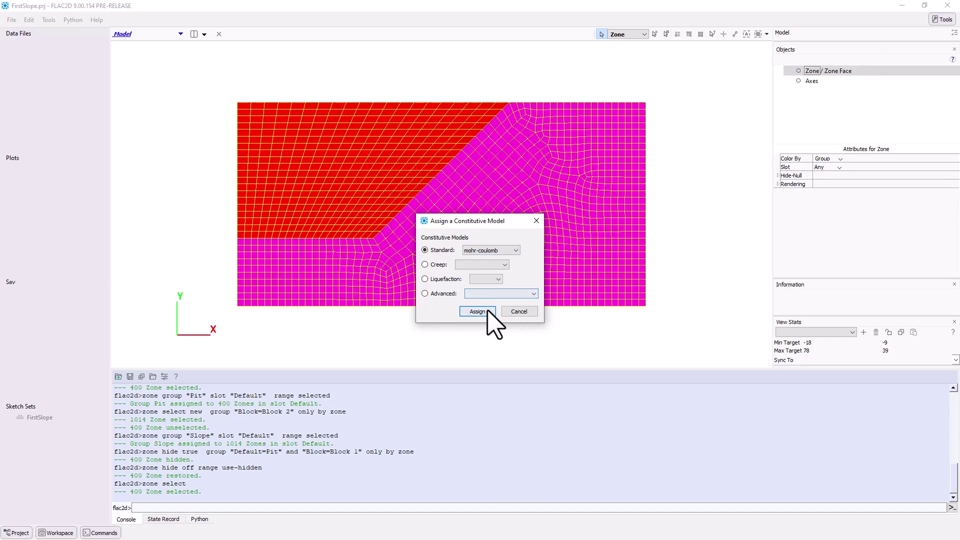
{"action": "left_click", "coordinate": [487, 314]}
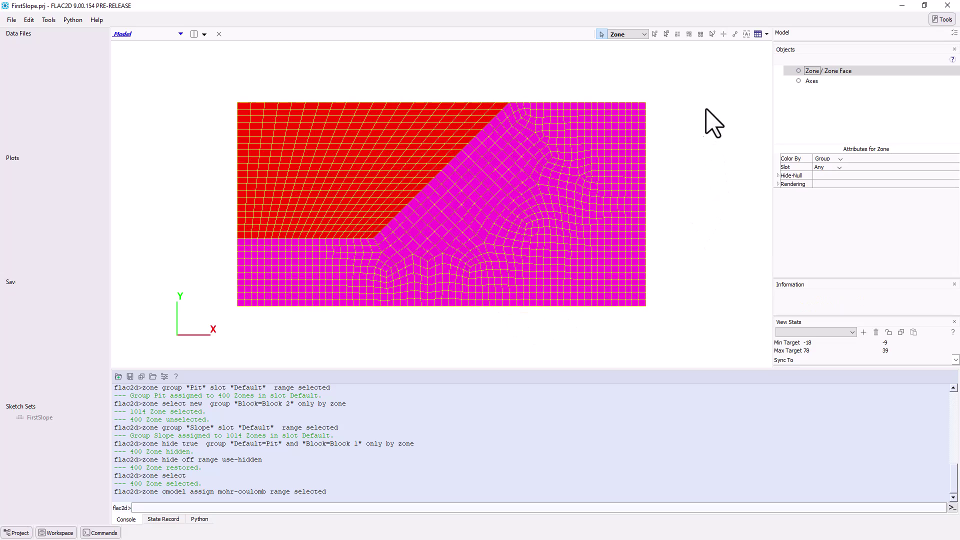
Set density 2000, Young 1e7, Poisson 0.25, cohesion 10000, friction 35, and save
{"action": "left_click", "coordinate": [766, 35]}
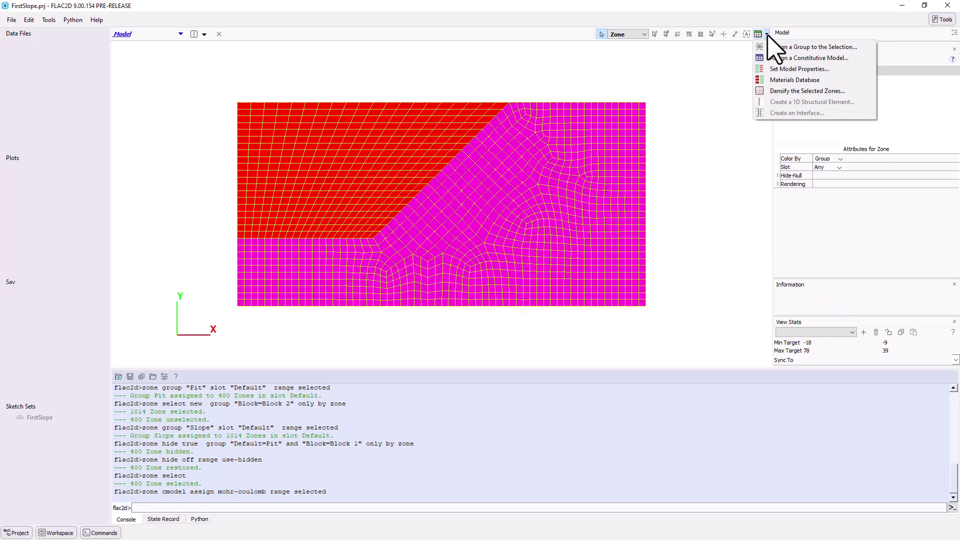
{"action": "left_click", "coordinate": [777, 68]}
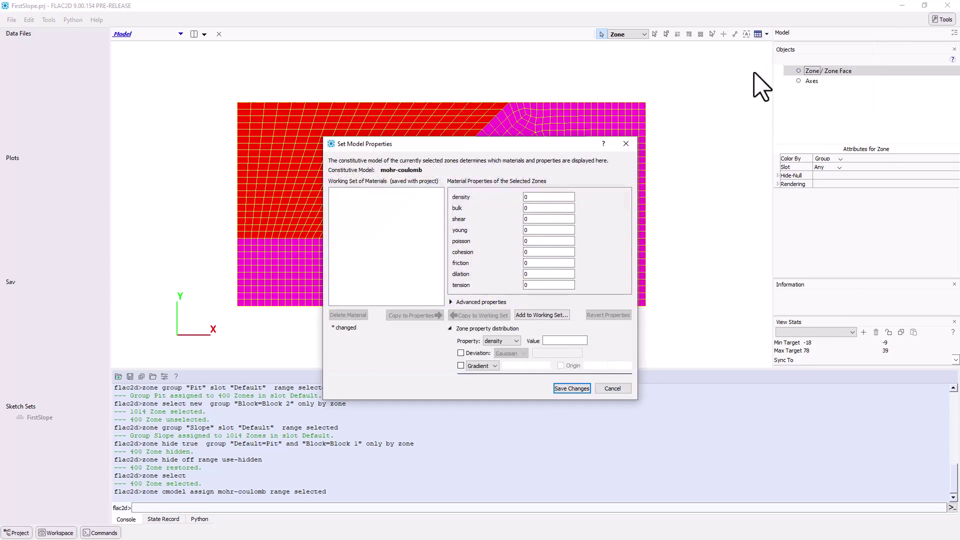
{"action": "double_click", "coordinate": [560, 198]}
{"action": "type", "text": "2000"}
{"action": "key", "text": "Tab"}
{"action": "key", "text": "Tab"}
{"action": "key", "text": "Tab"}
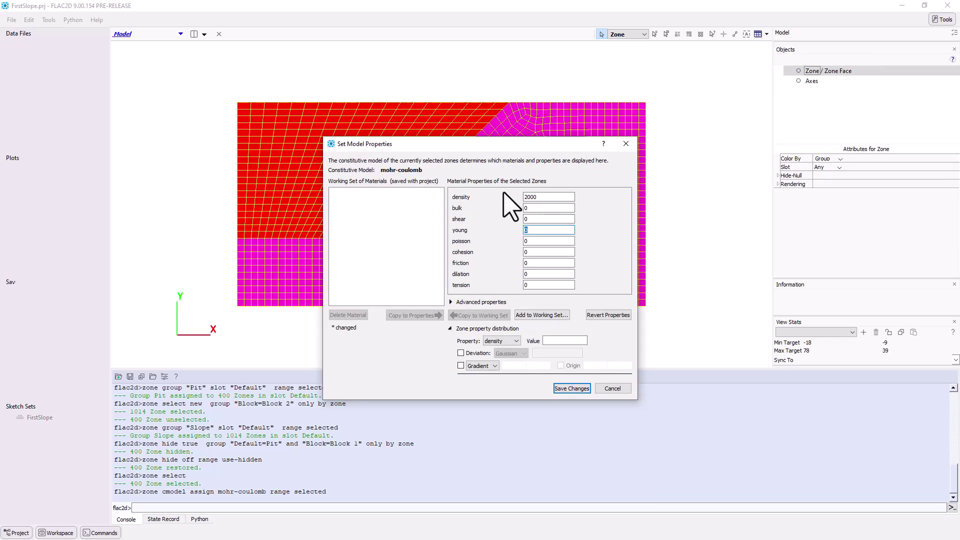
{"action": "type", "text": "1e7"}
{"action": "key", "text": "Tab"}
{"action": "type", "text": "0.2"}
{"action": "key", "text": "Tab"}
{"action": "type", "text": "10000"}
{"action": "key", "text": "Tab"}
{"action": "type", "text": "35"}
{"action": "left_click", "coordinate": [568, 390]}
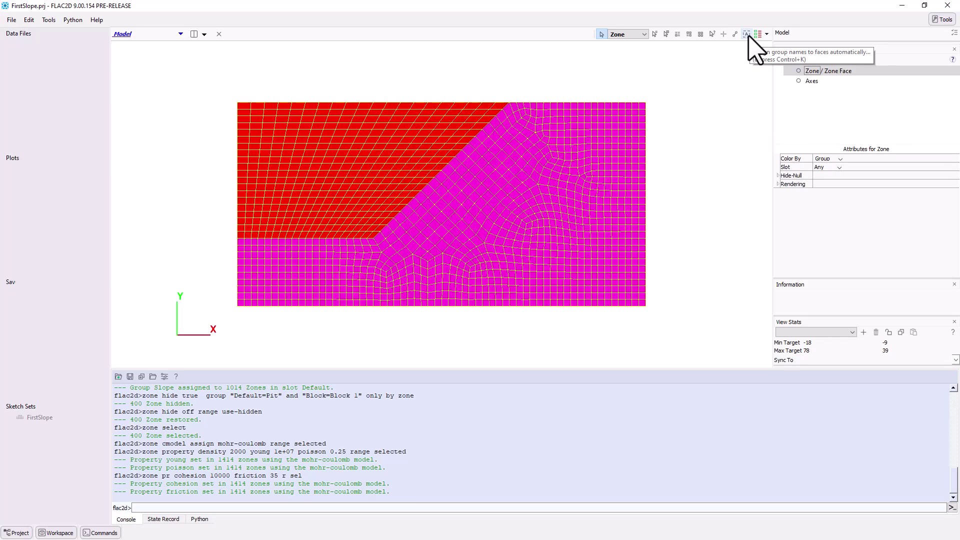
Run Automatic Grouping to name the 160 boundary faces in slot Skin
{"action": "left_click", "coordinate": [748, 35]}
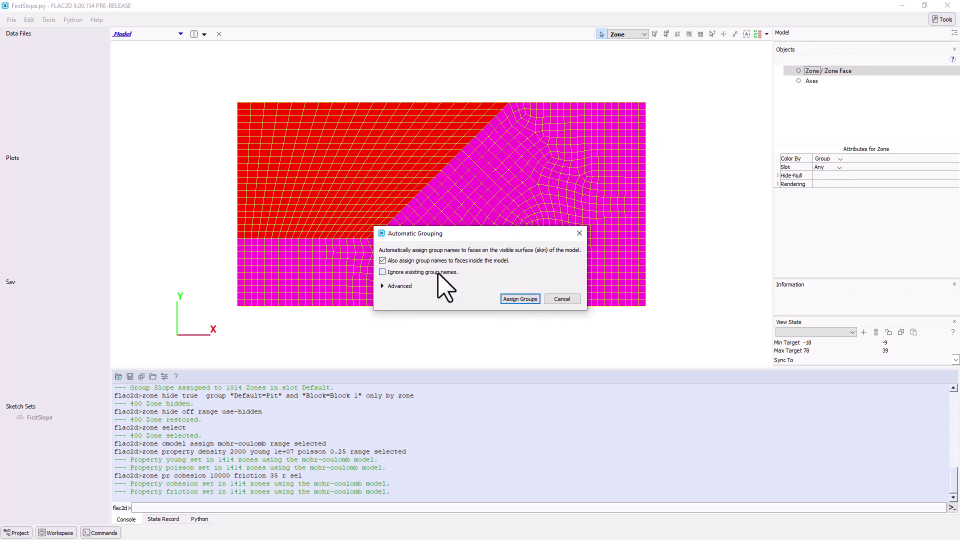
{"action": "left_click", "coordinate": [510, 299]}
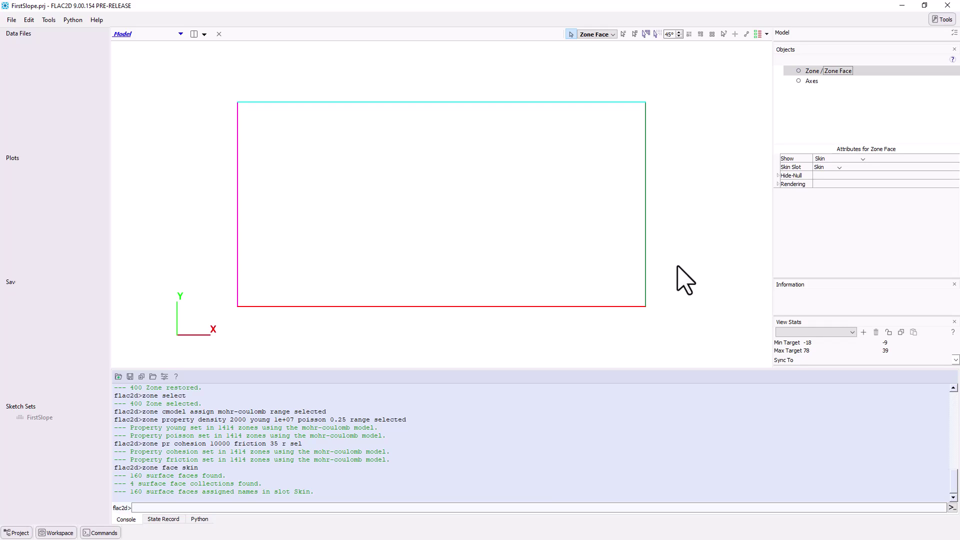
Save the project and also save the current model state as Mesh.sav
{"action": "left_click", "coordinate": [12, 19]}
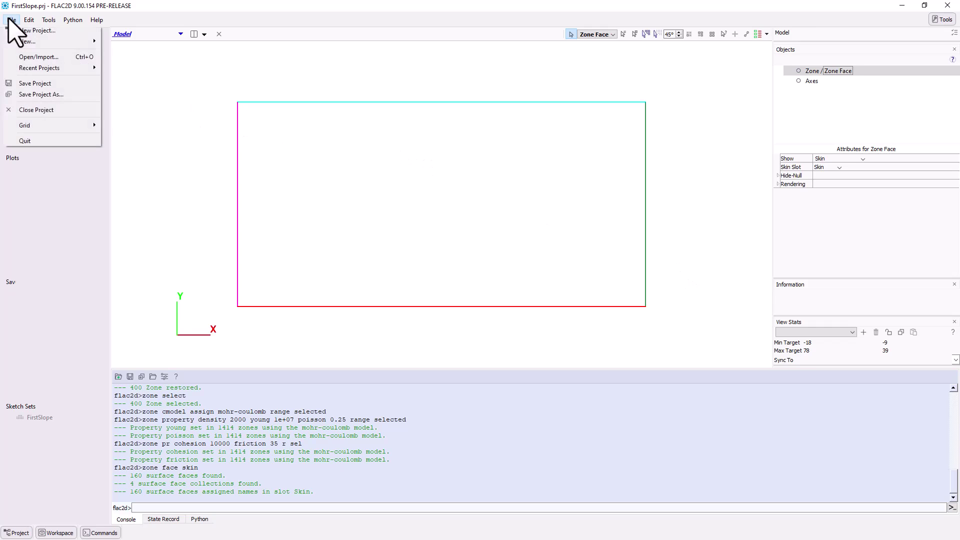
{"action": "left_click", "coordinate": [26, 83]}
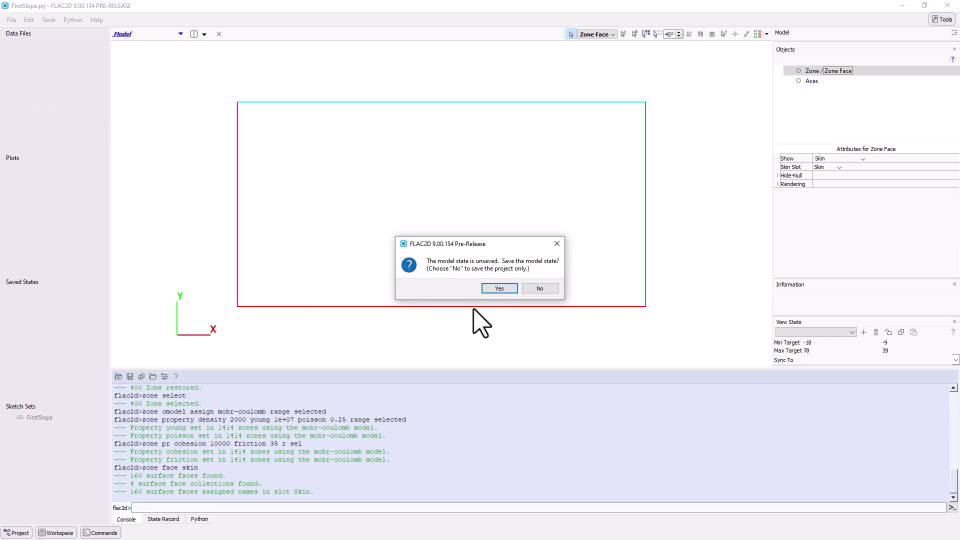
{"action": "left_click", "coordinate": [510, 289]}
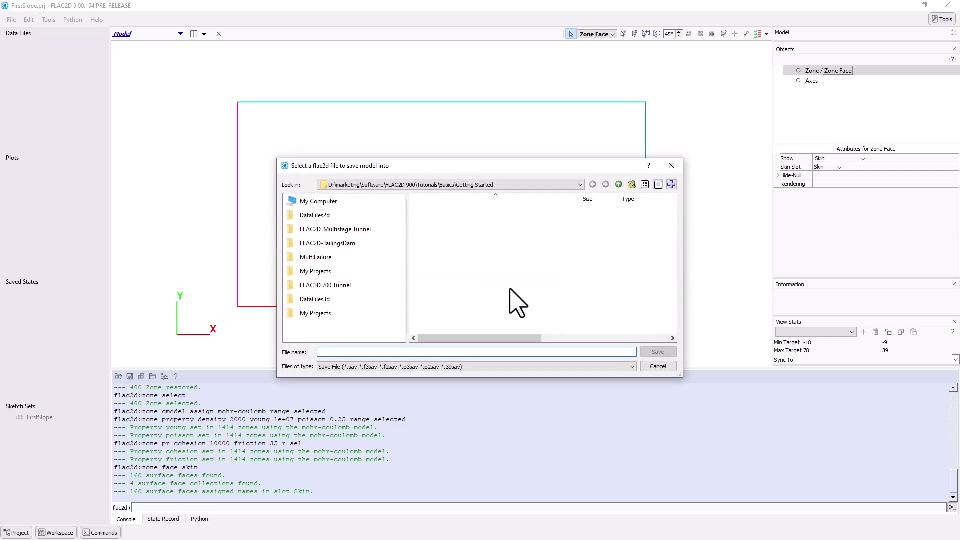
{"action": "type", "text": "Mesh"}
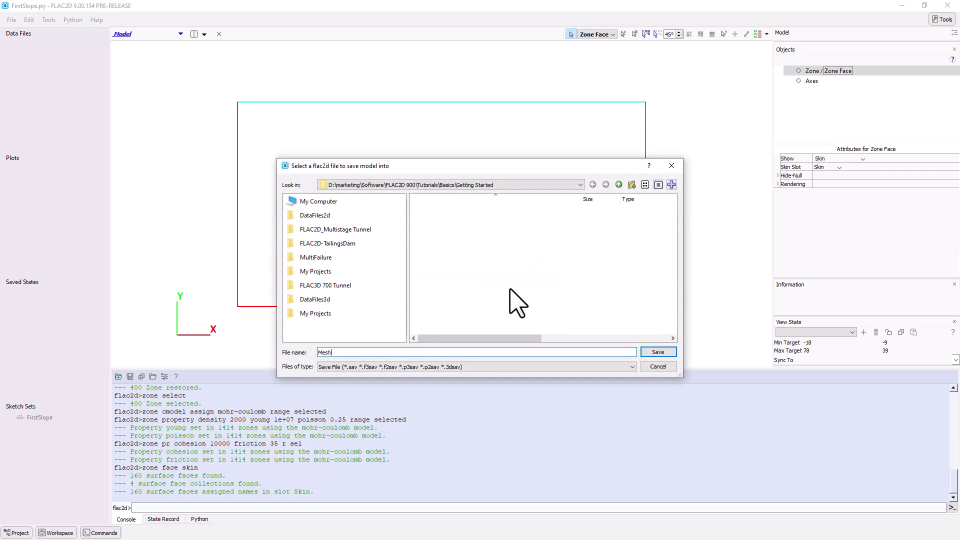
{"action": "key", "text": "Return"}
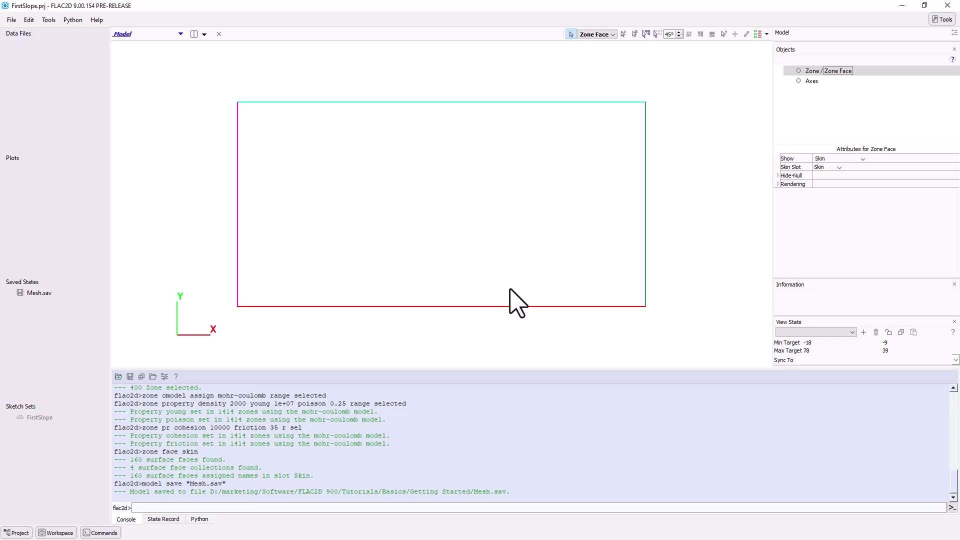
Create the FirstSlope data file containing 'model new' and 'model restore 'Mesh''
{"action": "left_click", "coordinate": [181, 35]}
{"action": "mouse_move", "coordinate": [135, 75]}
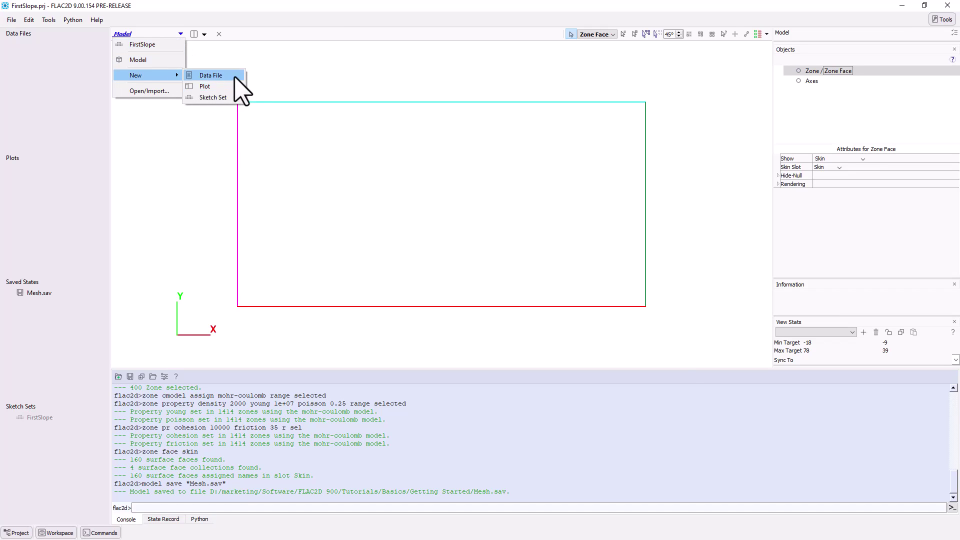
{"action": "left_click", "coordinate": [235, 78]}
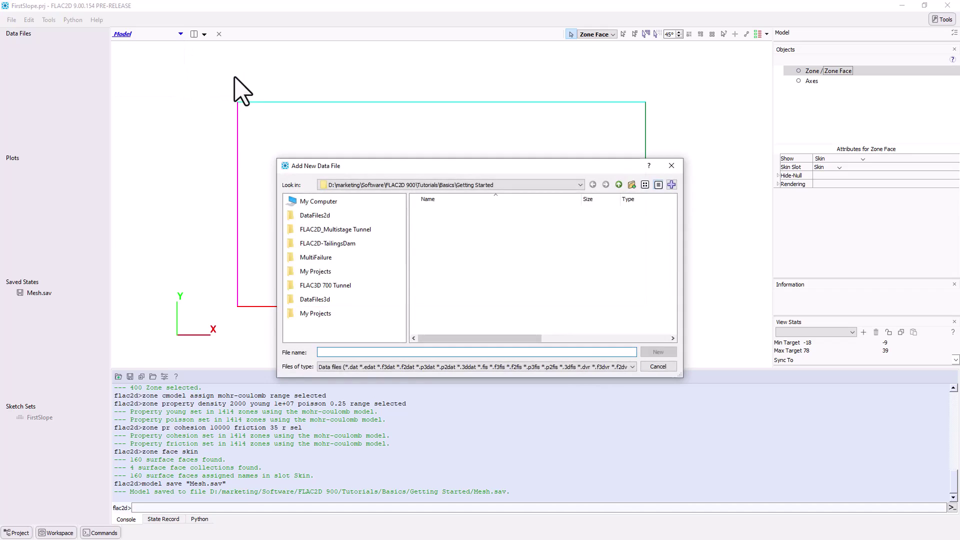
{"action": "type", "text": "FirstSlope"}
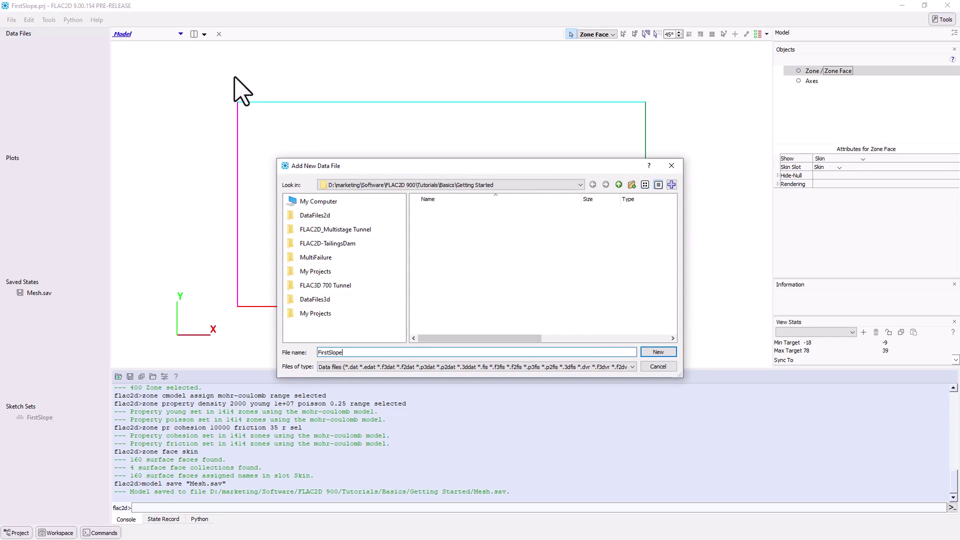
{"action": "key", "text": "Return"}
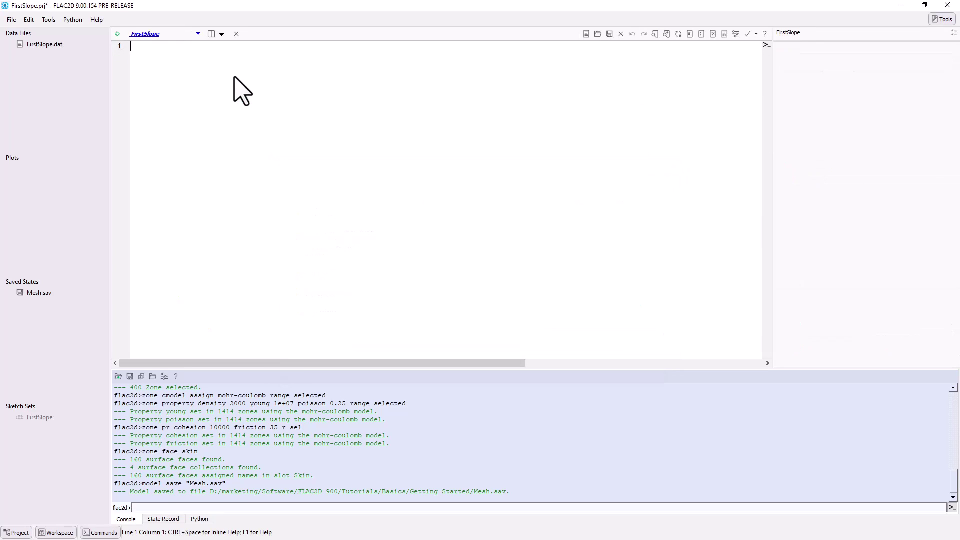
{"action": "type", "text": "model "}
{"action": "type", "text": "new"}
{"action": "key", "text": "Return"}
{"action": "type", "text": "model re"}
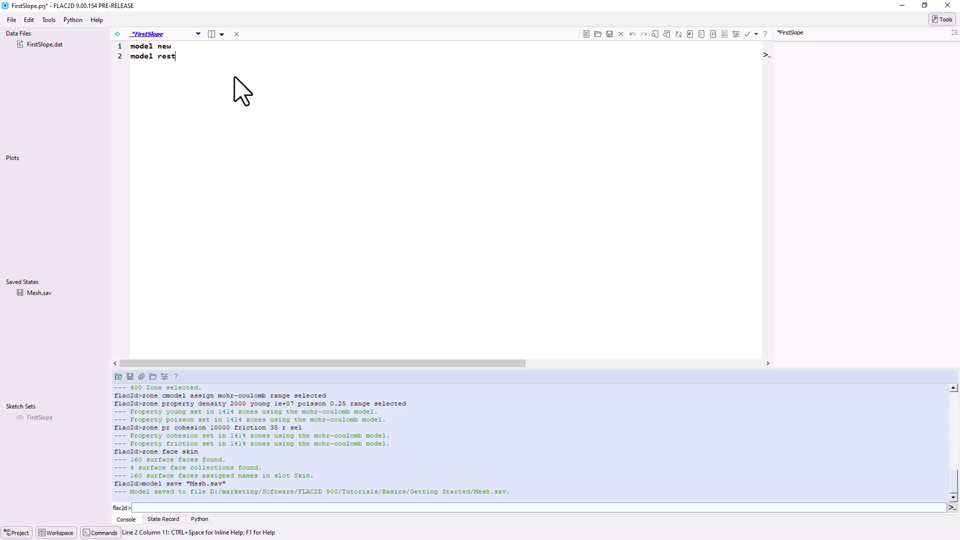
{"action": "type", "text": "ore '"}
{"action": "type", "text": "Mesh"}
{"action": "key", "text": "Return"}
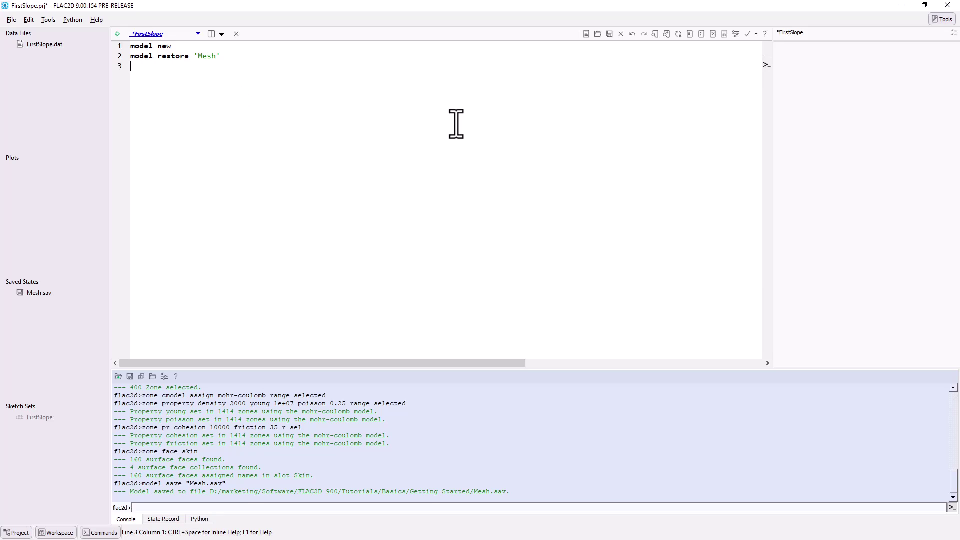
Add a Boundary Conditions comment and a left-side 'zone face apply velocity-normal' line
{"action": "key", "text": "Return"}
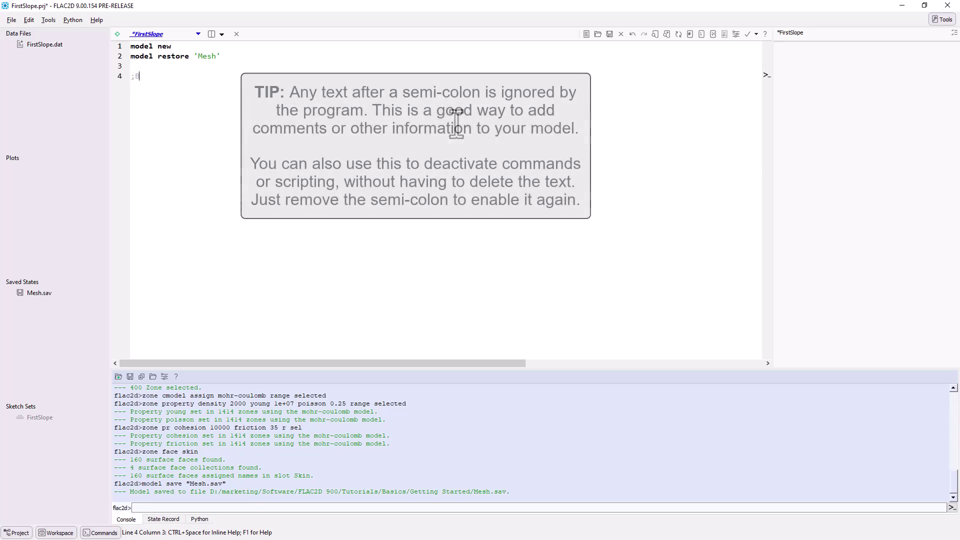
{"action": "type", "text": ";Boundary Co"}
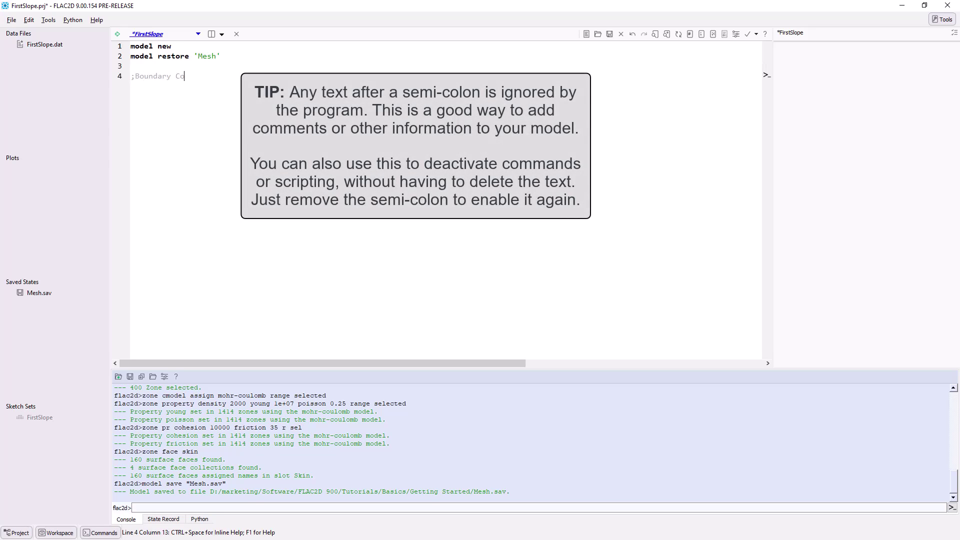
{"action": "type", "text": "nditions"}
{"action": "key", "text": "Return"}
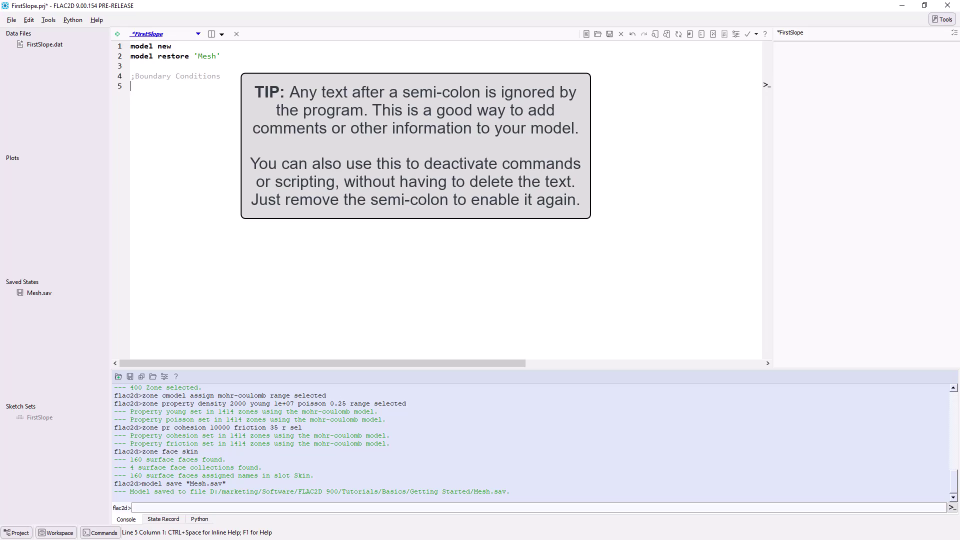
{"action": "type", "text": "zone "}
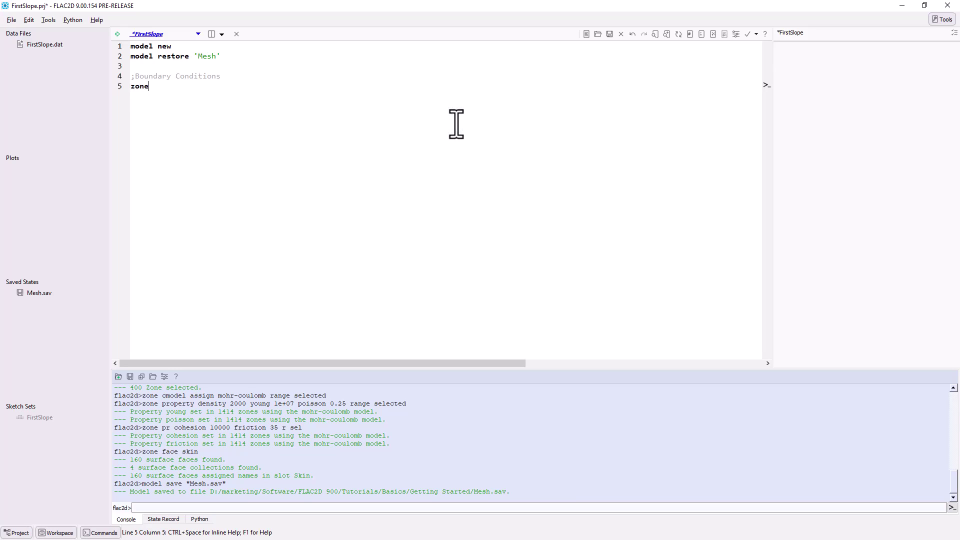
{"action": "type", "text": "face a"}
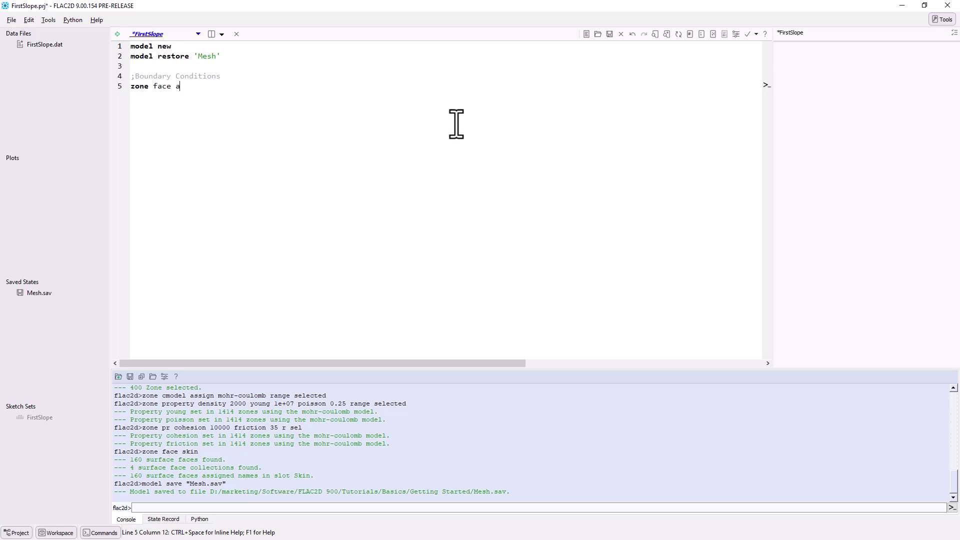
{"action": "type", "text": "pply "}
{"action": "type", "text": "velocity-n"}
{"action": "type", "text": "orma"}
{"action": "type", "text": "l 0.0 r"}
{"action": "type", "text": "ange po"}
{"action": "type", "text": "sition-x "}
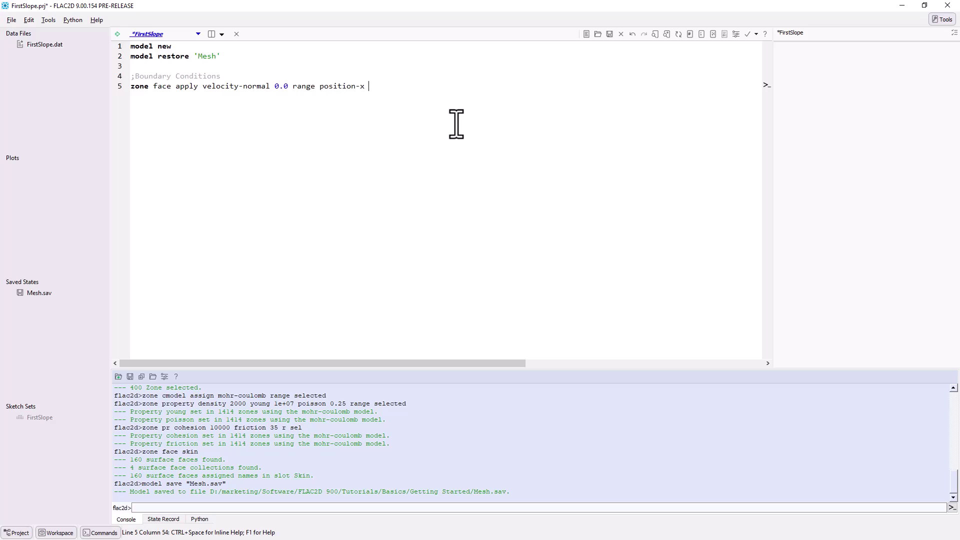
{"action": "type", "text": "0.0 ;"}
{"action": "type", "text": "left s"}
{"action": "type", "text": "ide"}
{"action": "key", "text": "shift+Home"}
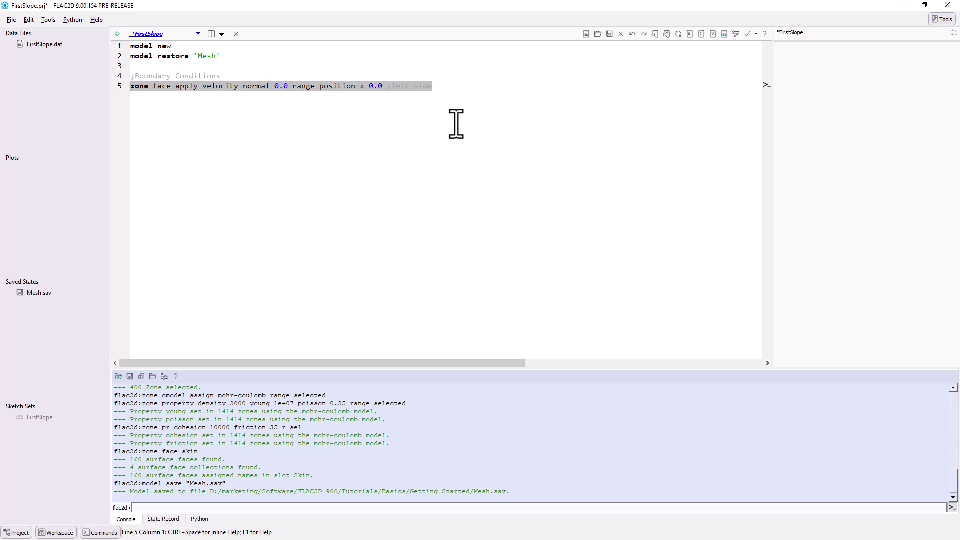
Copy the fix to a right-side line, begin 'zone face apply velocity 0.0 0.0', and save
{"action": "key", "text": "ctrl+c"}
{"action": "key", "text": "End"}
{"action": "key", "text": "Return"}
{"action": "key", "text": "ctrl+v"}
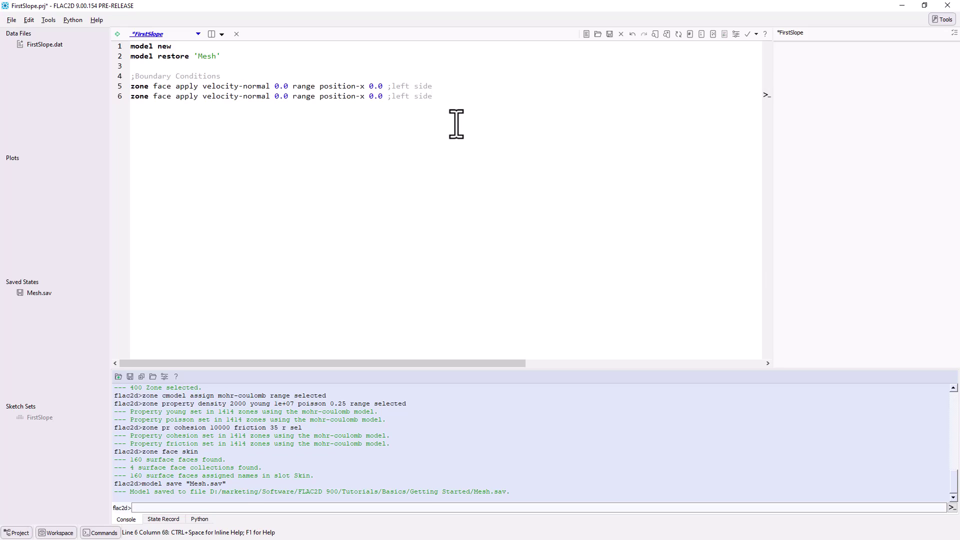
{"action": "key", "text": "shift+Left"}
{"action": "key", "text": "shift+Left"}
{"action": "key", "text": "shift+Left"}
{"action": "key", "text": "shift+Left"}
{"action": "type", "text": "right"}
{"action": "type", "text": "6"}
{"action": "key", "text": "Return"}
{"action": "type", "text": "zo"}
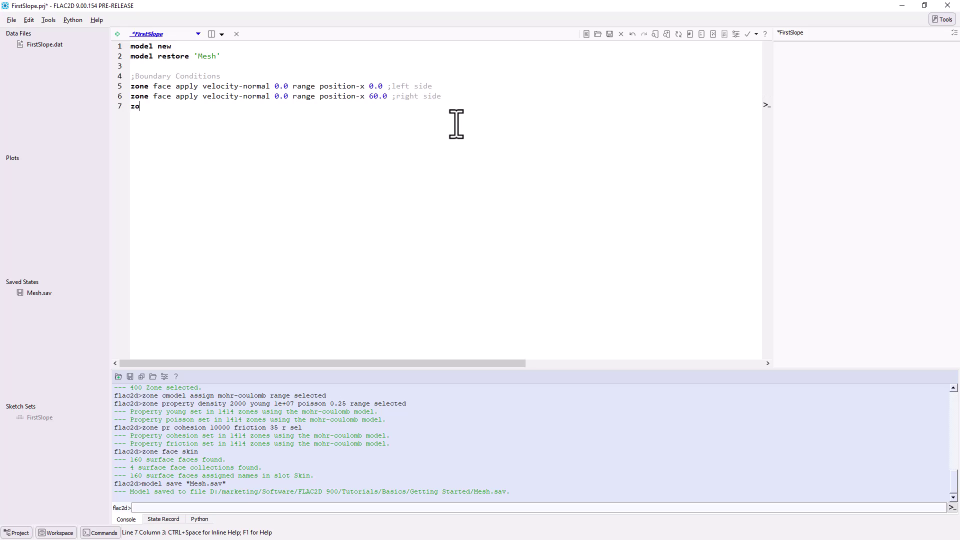
{"action": "type", "text": "ne f"}
{"action": "type", "text": "ace apply "}
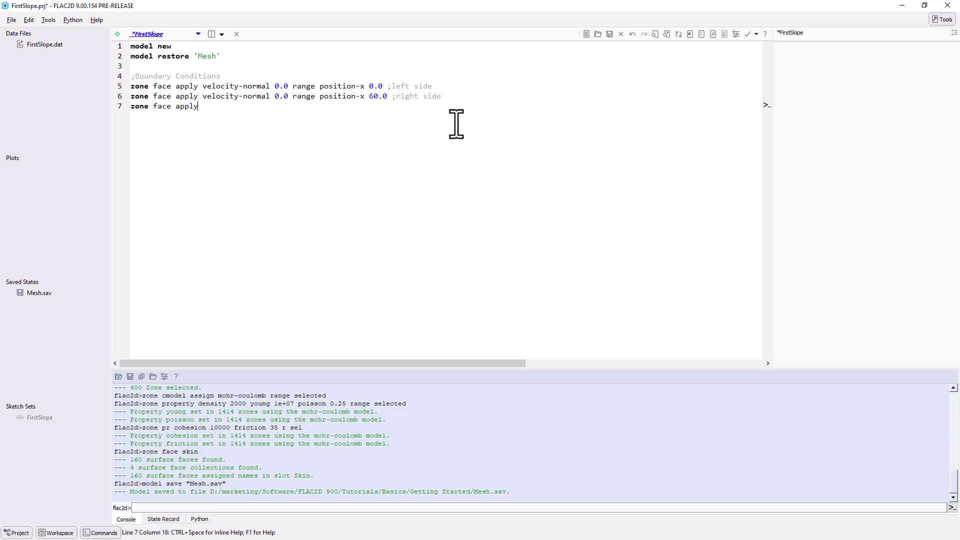
{"action": "type", "text": "veloc"}
{"action": "type", "text": "ity "}
{"action": "type", "text": "0.0 0.0"}
{"action": "key", "text": "ctrl+s"}
{"action": "type", "text": " range"}
{"action": "type", "text": " position"}
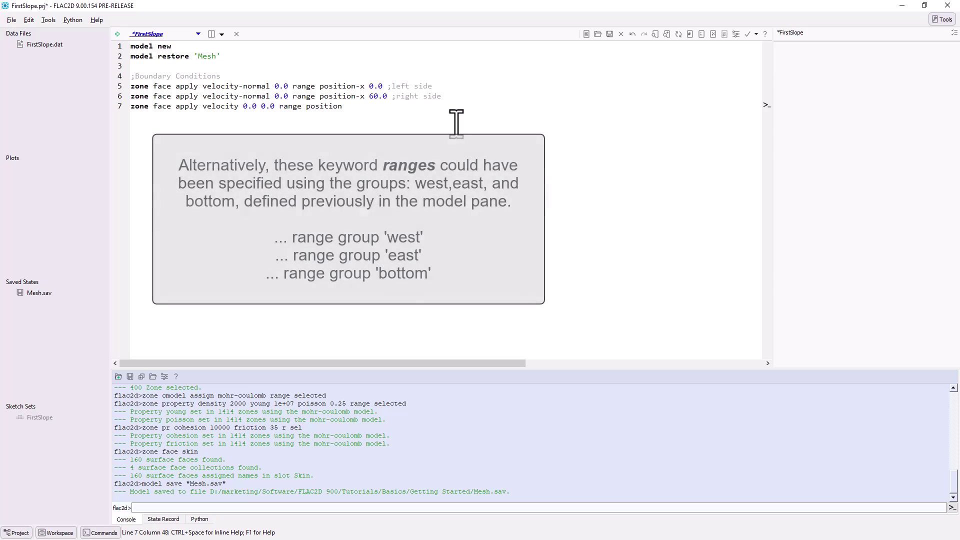
{"action": "type", "text": "-y 0.0 ;bottom"}
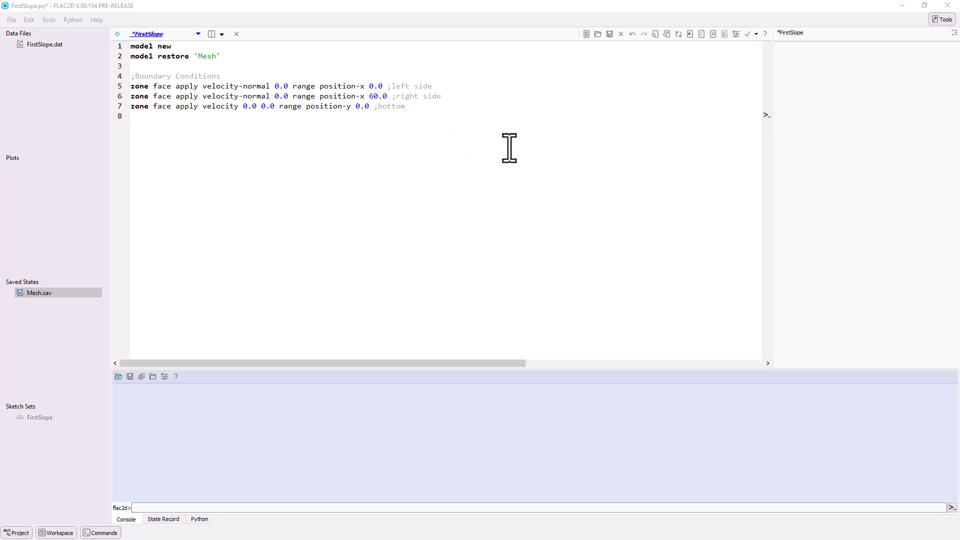
Add ';Initial Conditions' with 'model gravity 9.81' and 'zone initialize-stresses' lines
{"action": "key", "text": "Return"}
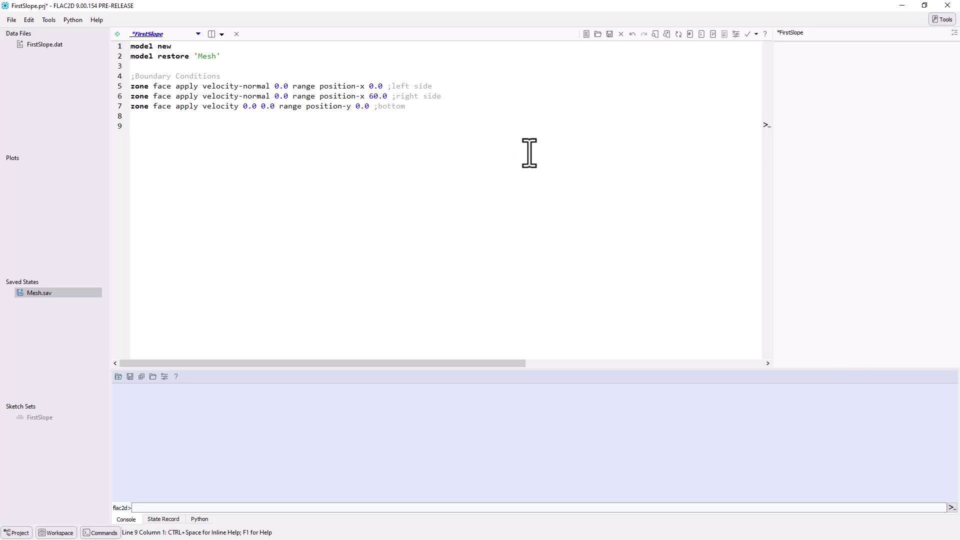
{"action": "type", "text": ";Init"}
{"action": "type", "text": "ial Conditi"}
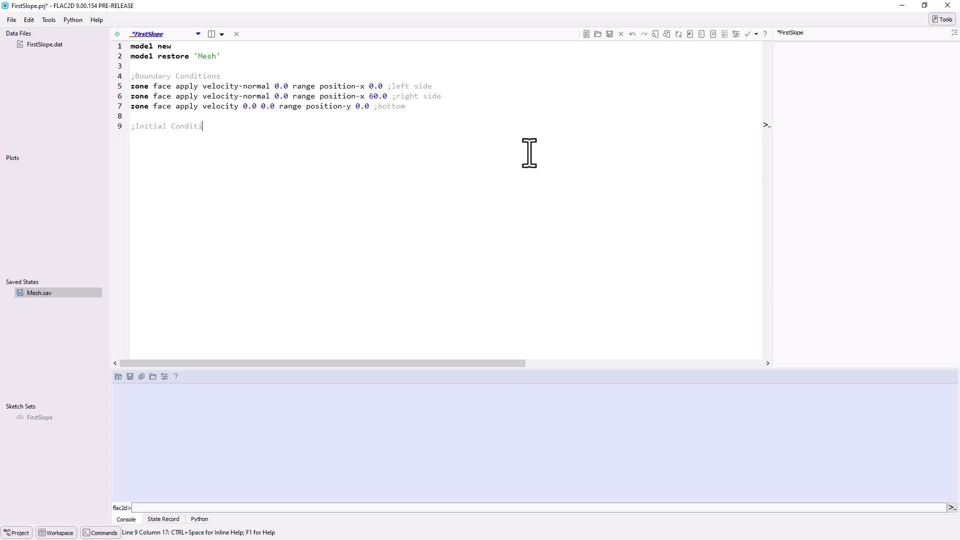
{"action": "type", "text": "ons"}
{"action": "key", "text": "Return"}
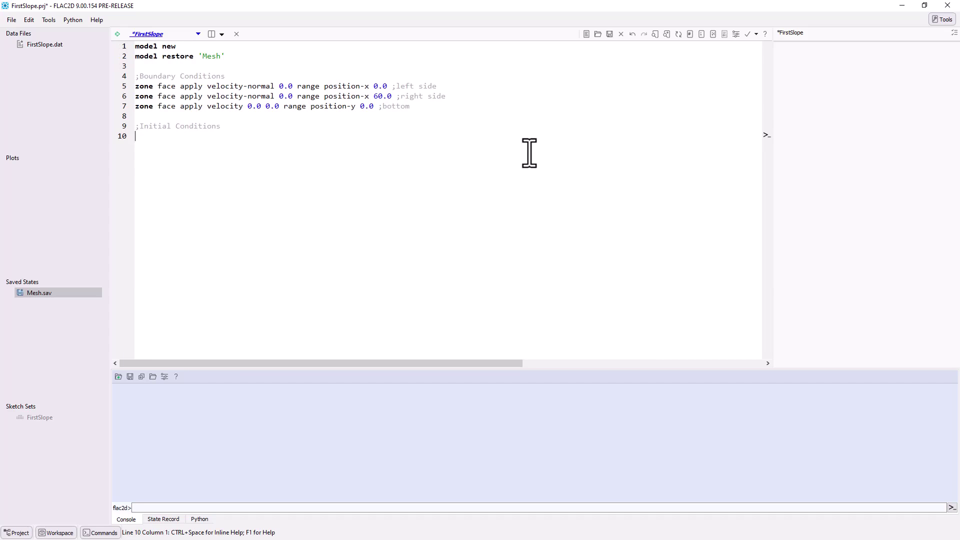
{"action": "type", "text": "model"}
{"action": "type", "text": " gravity 9"}
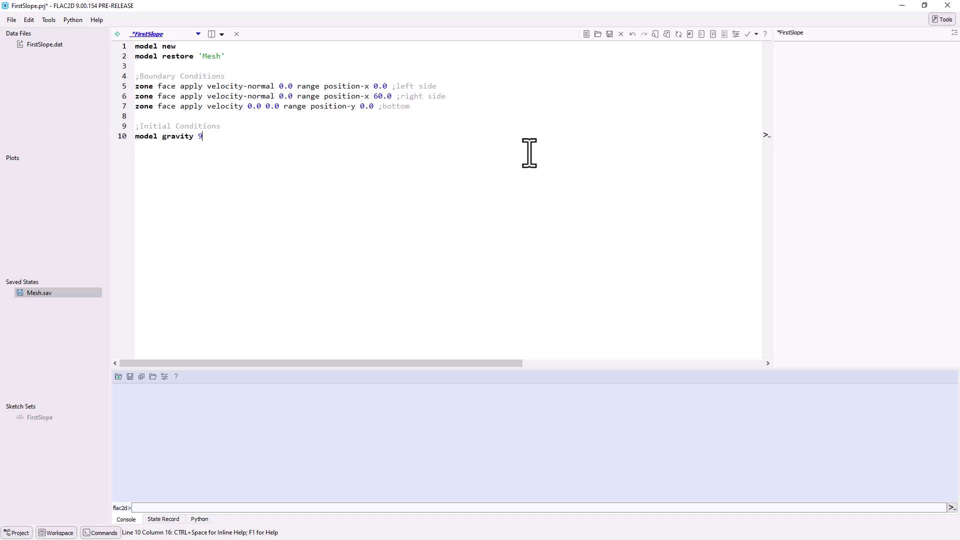
{"action": "type", "text": ".81"}
{"action": "key", "text": "Return"}
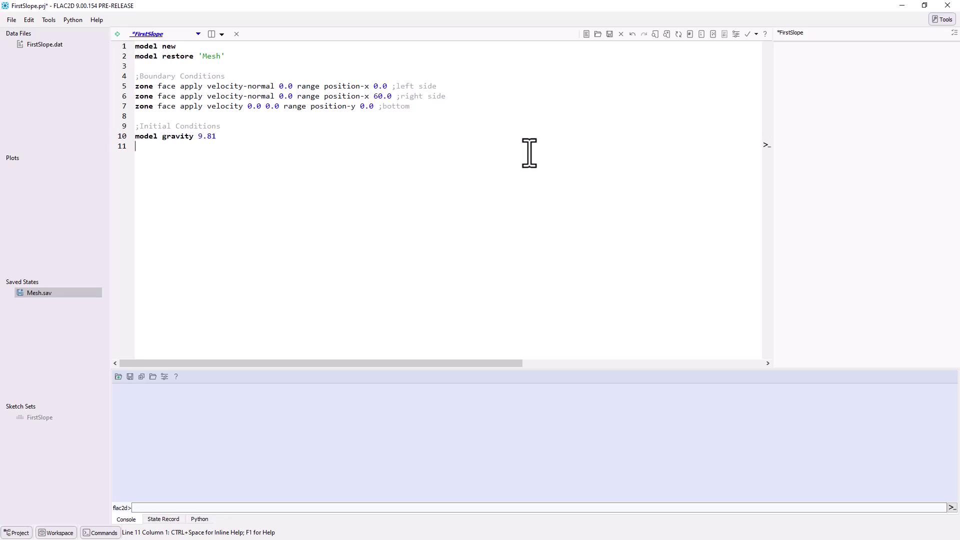
{"action": "type", "text": "zone initialize-stresses"}
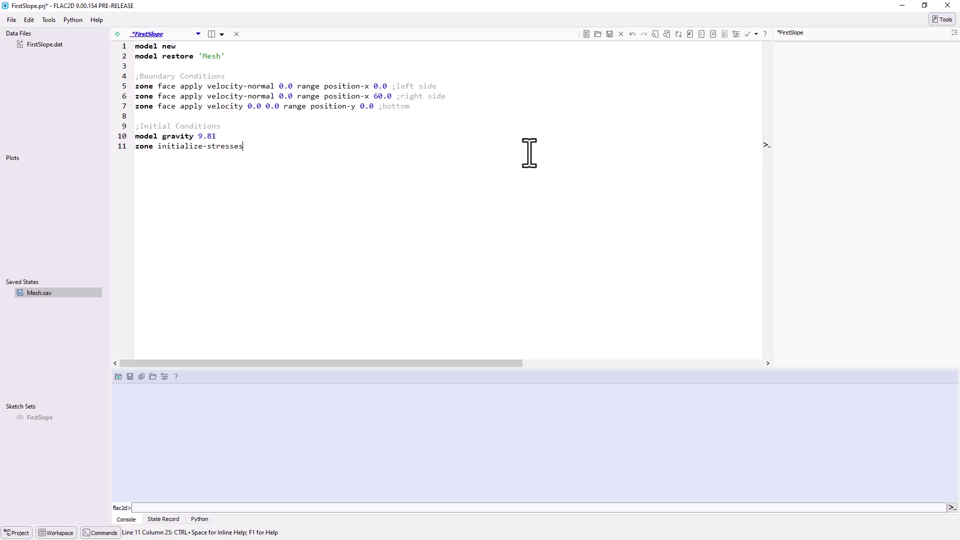
{"action": "key", "text": "Return"}
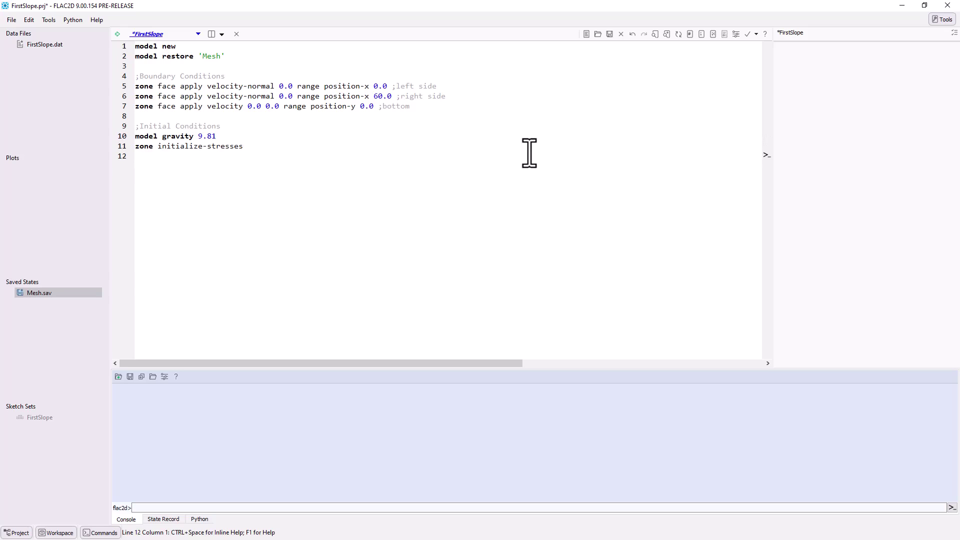
{"action": "key", "text": "Return"}
{"action": "type", "text": "mo"}
{"action": "type", "text": "del large-"}
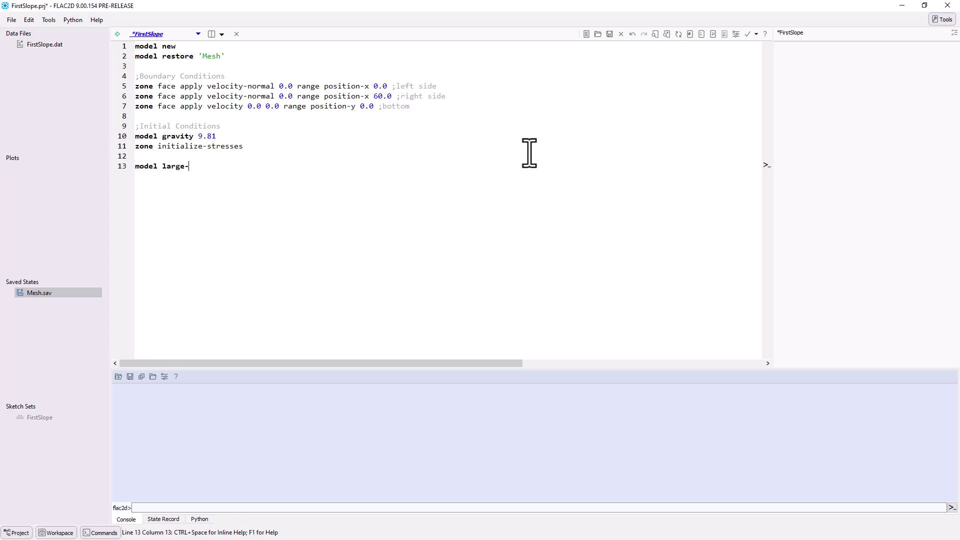
{"action": "type", "text": "strain o"}
{"action": "type", "text": "ff"}
Add 'model large-strain off' and 'model solve', then run the script to equilibrium
{"action": "key", "text": "Return"}
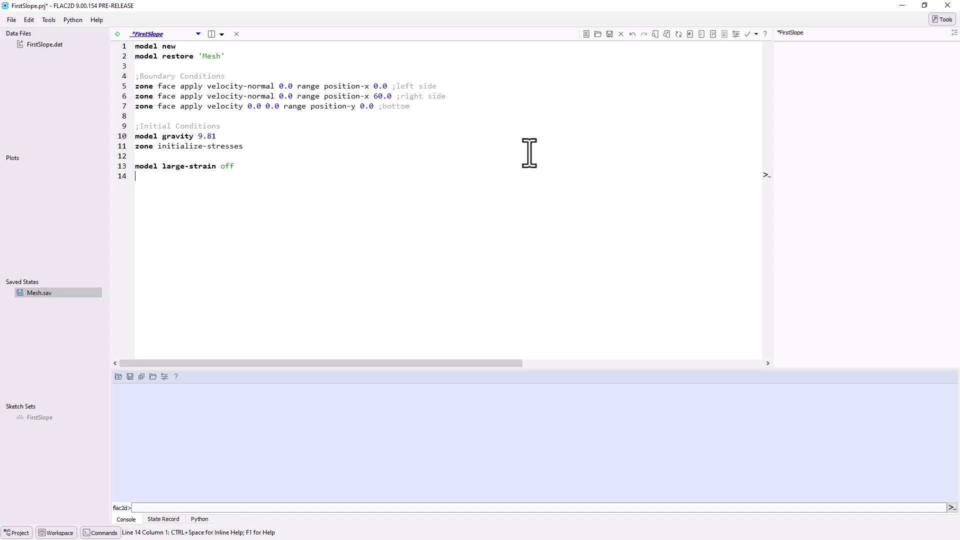
{"action": "type", "text": "model sol"}
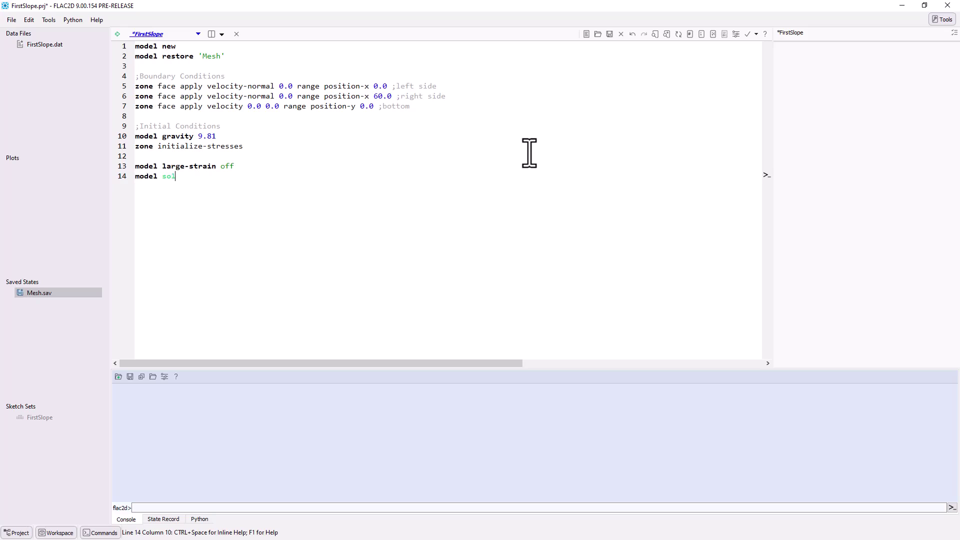
{"action": "type", "text": "ve"}
{"action": "key", "text": "Return"}
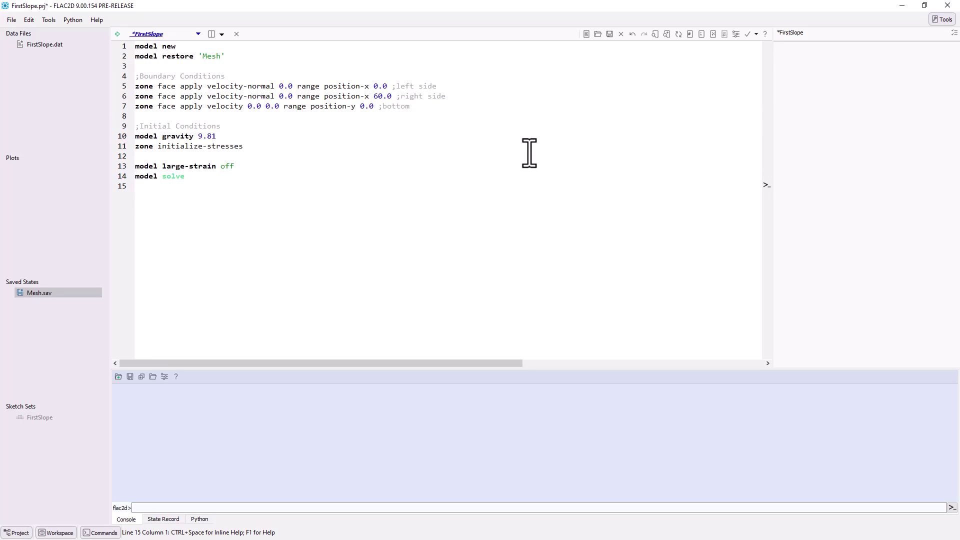
{"action": "left_click", "coordinate": [117, 35]}
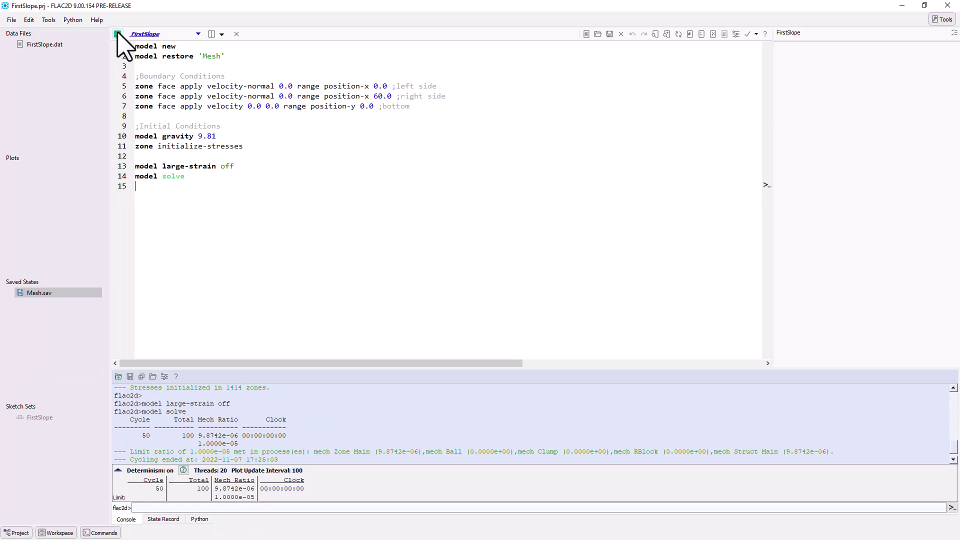
{"action": "left_click", "coordinate": [141, 377]}
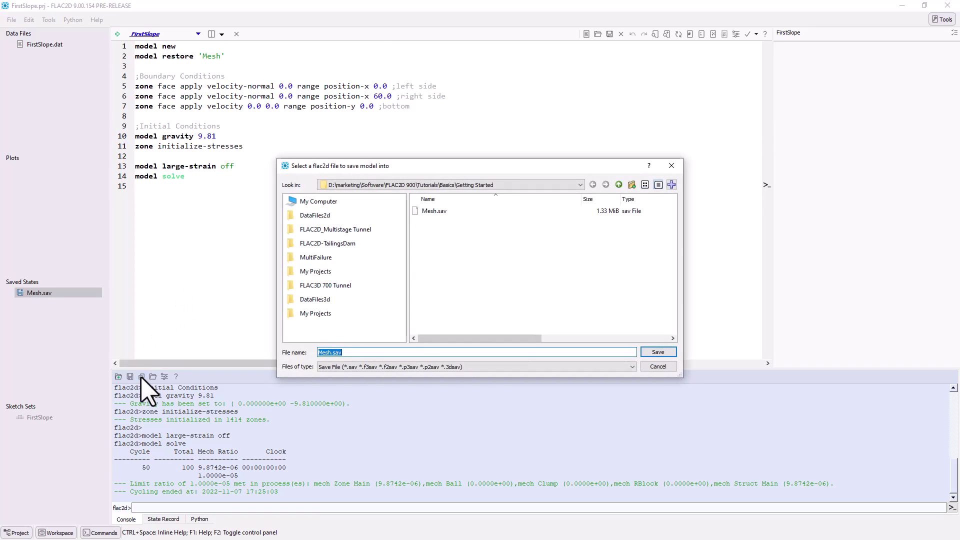
{"action": "type", "text": "Initial"}
Save the equilibrium state as Initial.sav and return to the end of the script
{"action": "left_click", "coordinate": [668, 353]}
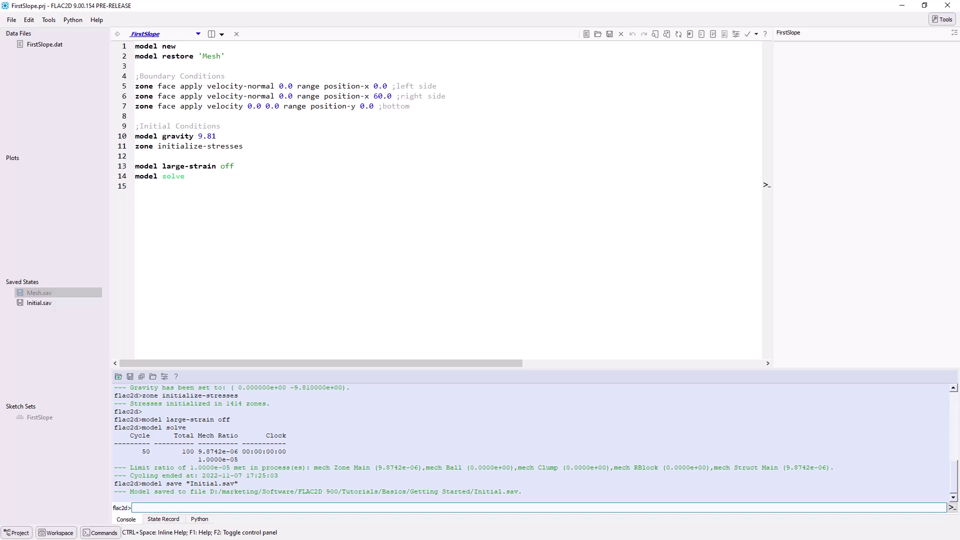
{"action": "left_click", "coordinate": [399, 219]}
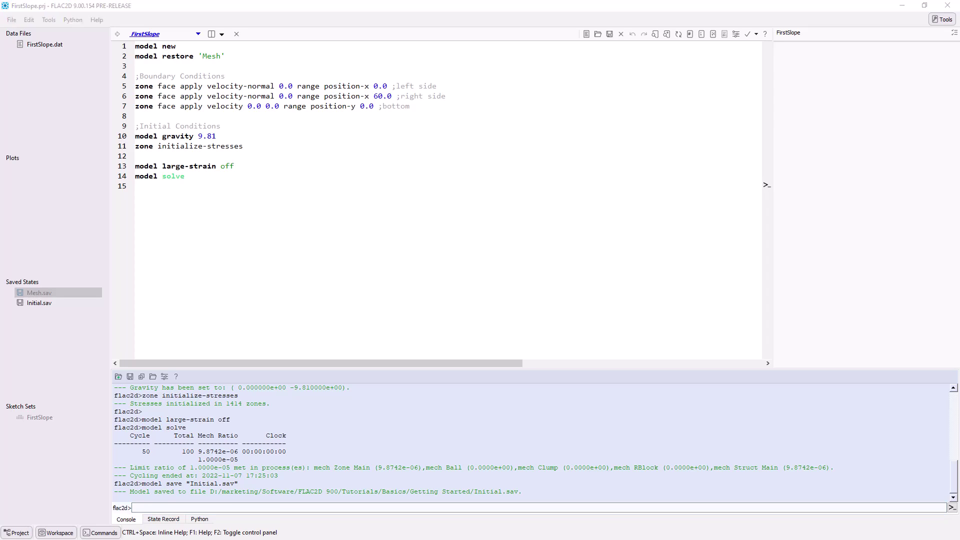
Append ';Excavate Slope', 'zone relax excavate range group 'Pit'' and another 'model solve'
{"action": "key", "text": "Return"}
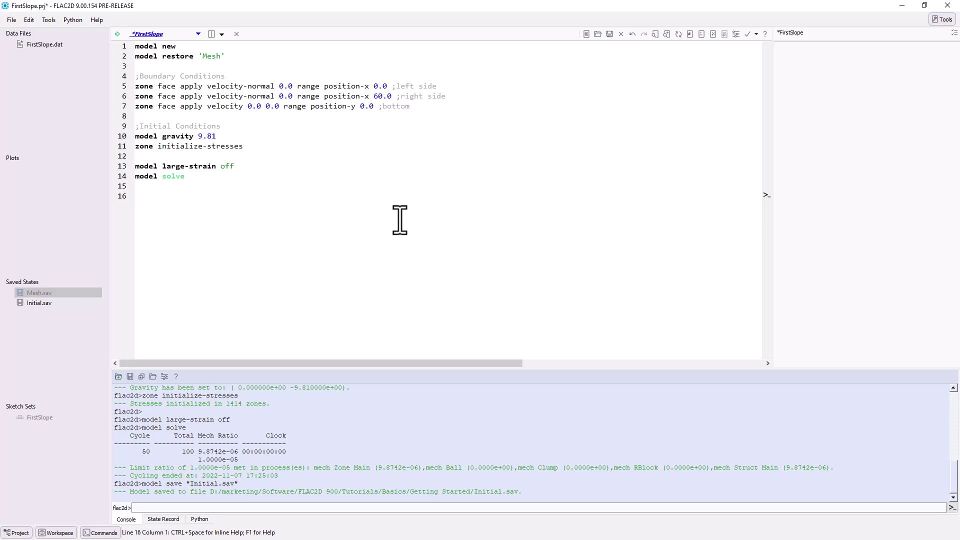
{"action": "type", "text": ";Ex"}
{"action": "type", "text": "cavate Slope"}
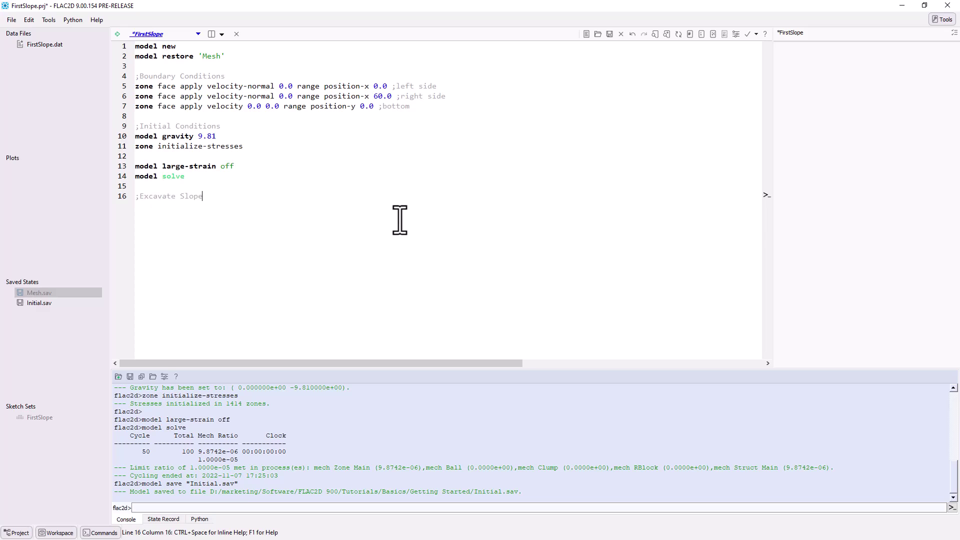
{"action": "key", "text": "Return"}
{"action": "type", "text": "zo"}
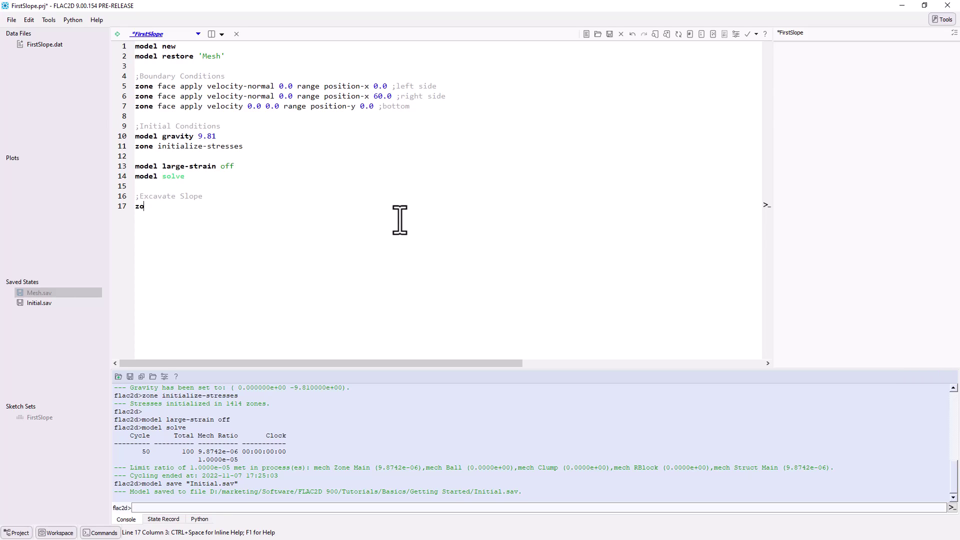
{"action": "type", "text": "ne re"}
{"action": "type", "text": "lax "}
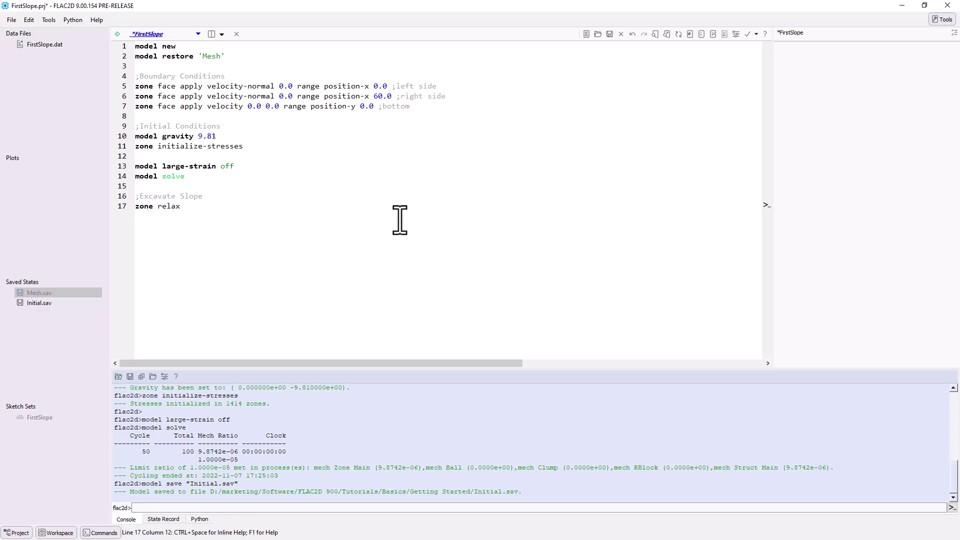
{"action": "type", "text": "excavat"}
{"action": "type", "text": "e ra"}
{"action": "type", "text": "nge grou"}
{"action": "type", "text": "p 'Pi"}
{"action": "type", "text": "t"}
{"action": "key", "text": "Return"}
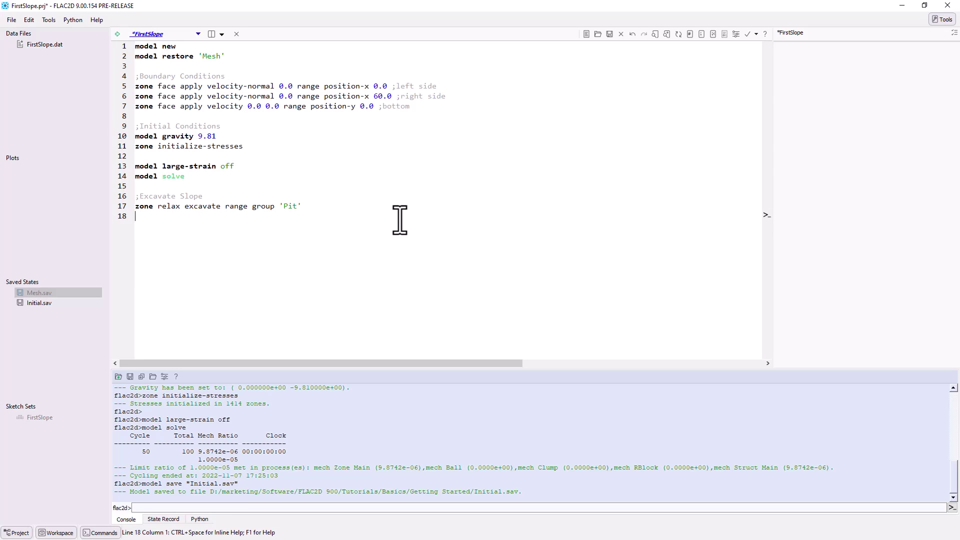
{"action": "key", "text": "Return"}
{"action": "type", "text": "model s"}
{"action": "type", "text": "olve"}
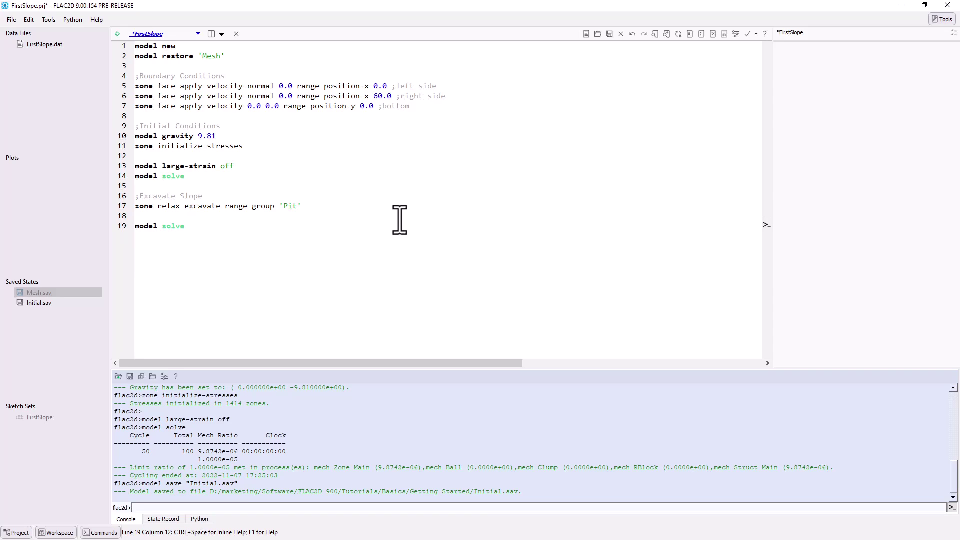
Run the script to excavate the Pit zones and re-solve, saving the state as Excavation.sav
{"action": "left_click", "coordinate": [117, 35]}
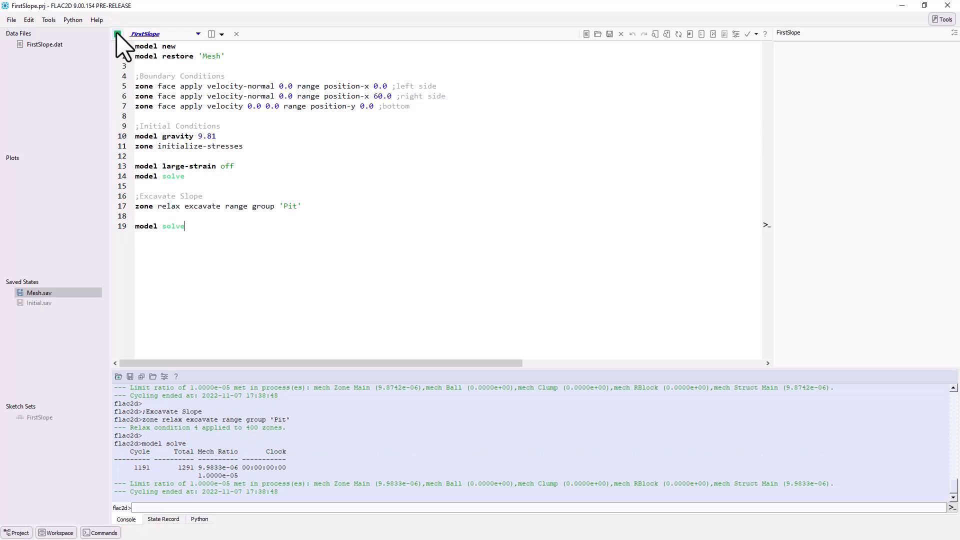
{"action": "left_click", "coordinate": [141, 376]}
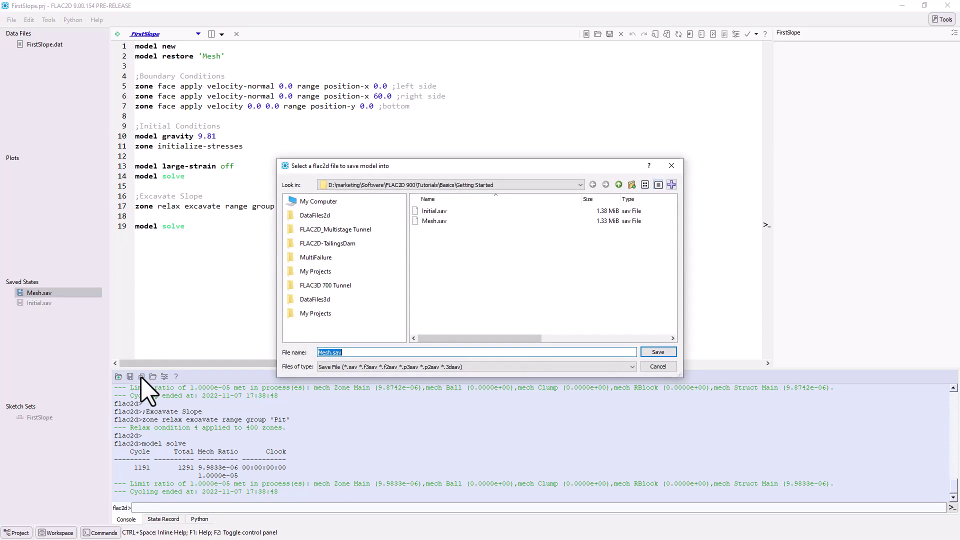
{"action": "type", "text": "Excavation"}
{"action": "key", "text": "Return"}
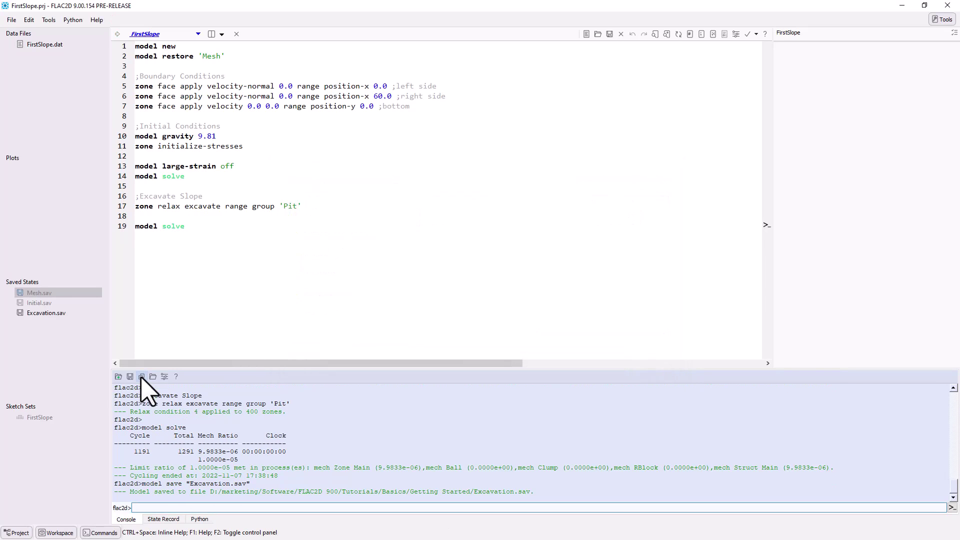
{"action": "left_click", "coordinate": [470, 258]}
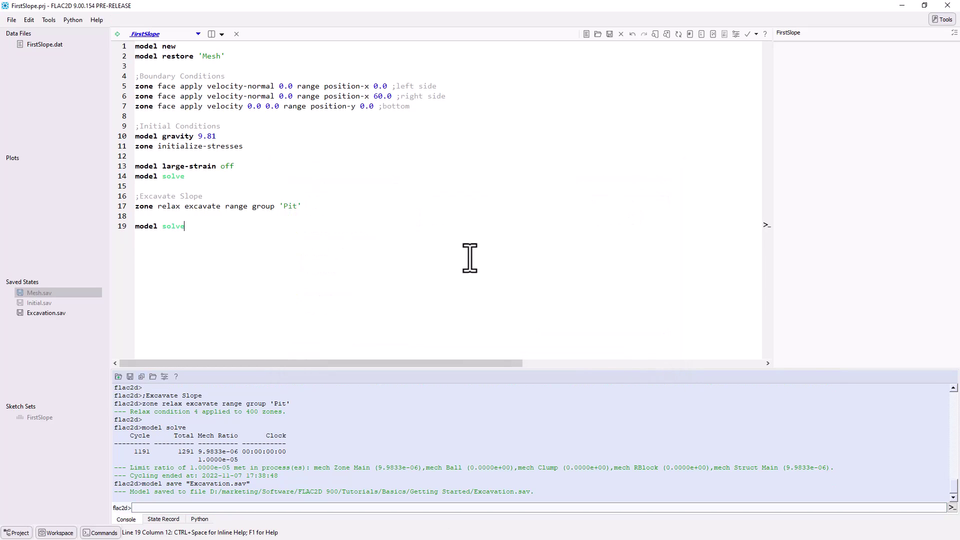
Split the view right and create a new plot named Displacements in the new pane
{"action": "left_click", "coordinate": [221, 34]}
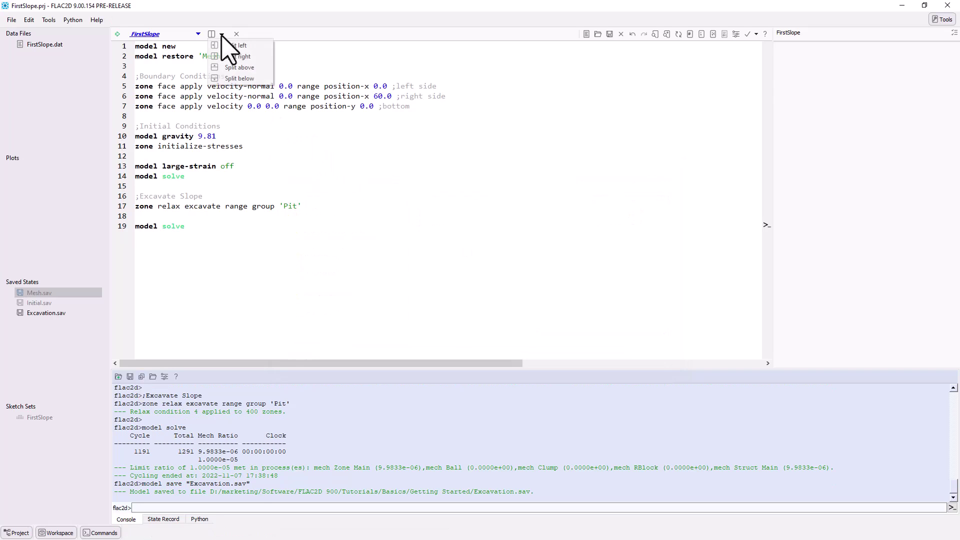
{"action": "left_click", "coordinate": [232, 55]}
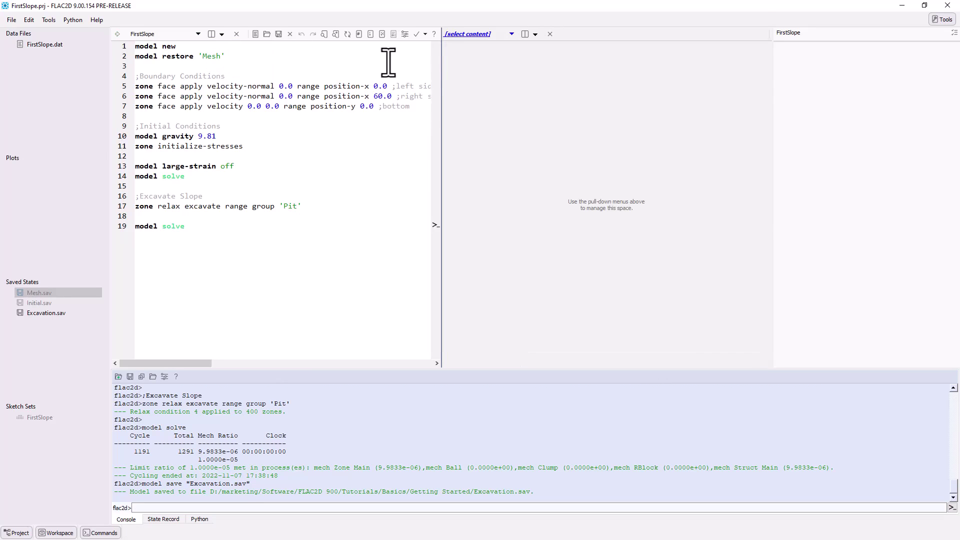
{"action": "left_click", "coordinate": [512, 35]}
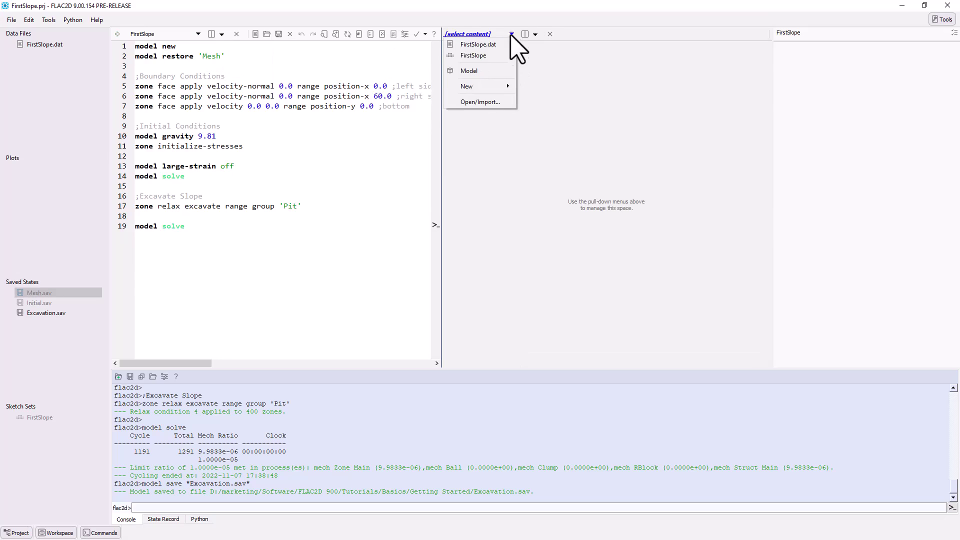
{"action": "mouse_move", "coordinate": [467, 86]}
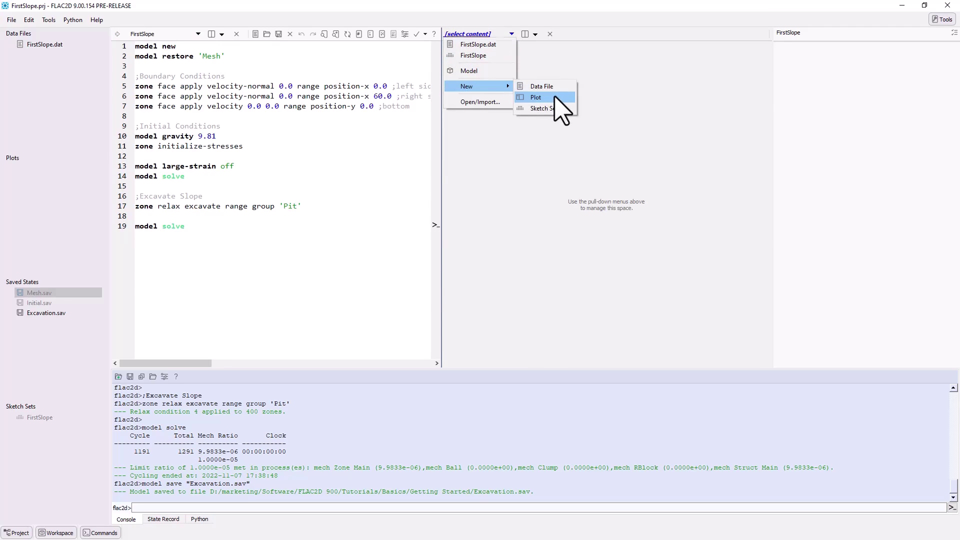
{"action": "left_click", "coordinate": [561, 110]}
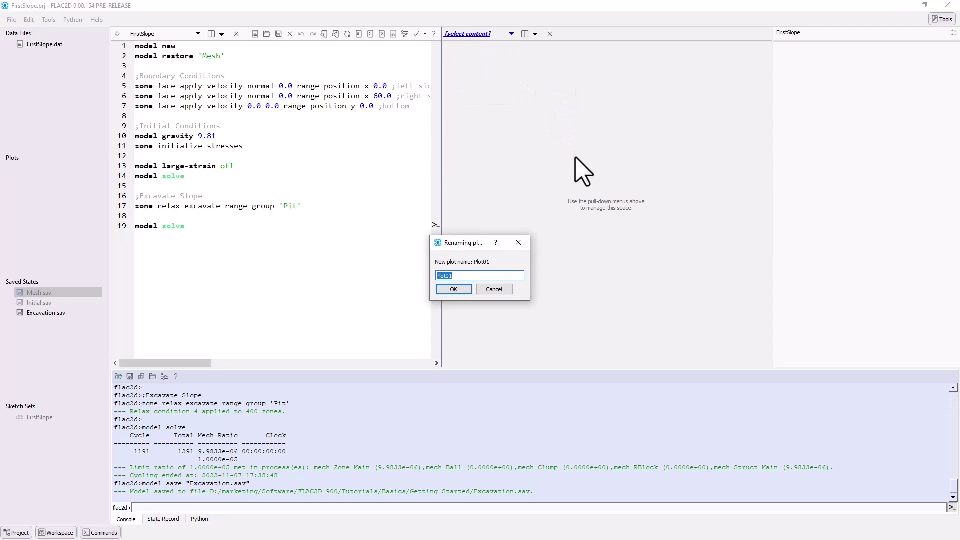
{"action": "type", "text": "Displacements"}
{"action": "left_click", "coordinate": [464, 289]}
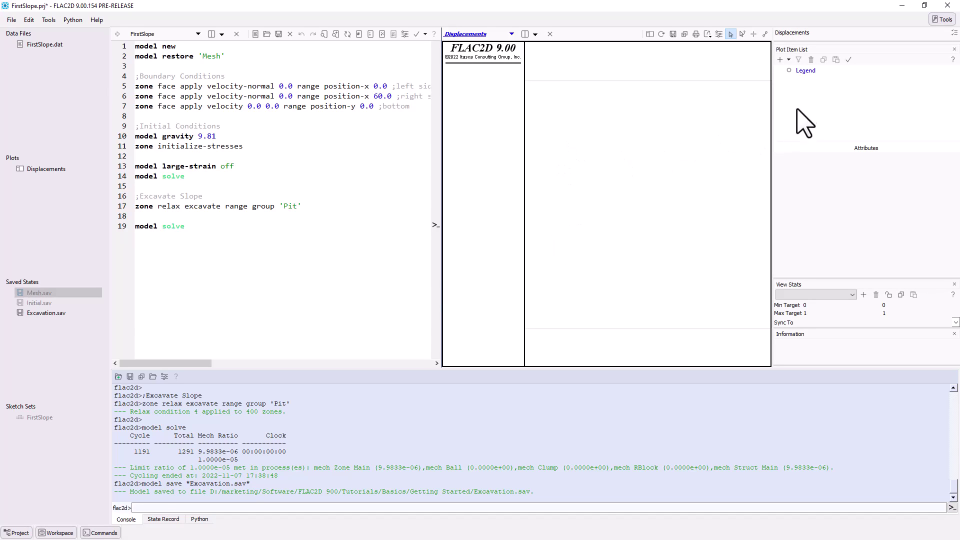
Add the model zones to Displacements, coloured as a displacement magnitude contour
{"action": "left_click", "coordinate": [788, 59]}
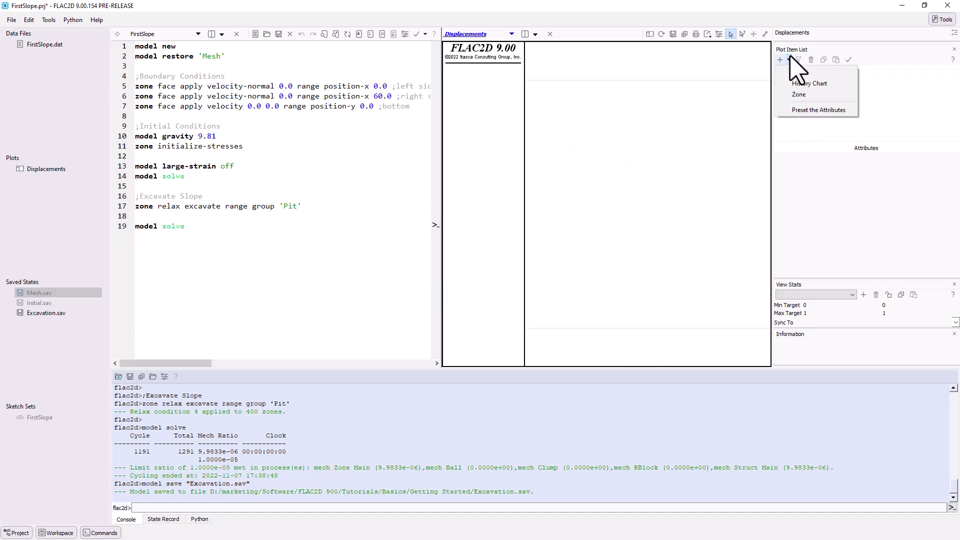
{"action": "left_click", "coordinate": [824, 96]}
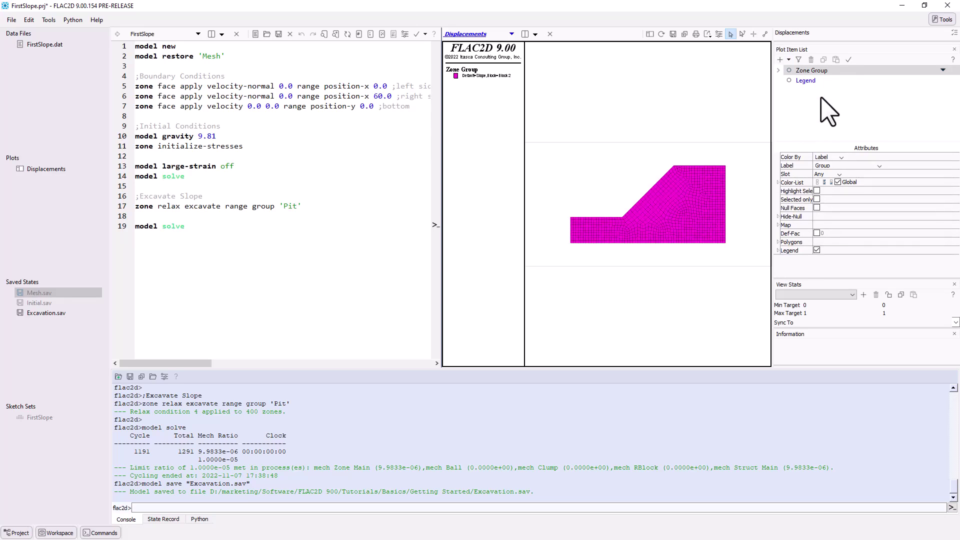
{"action": "left_click", "coordinate": [835, 158]}
{"action": "left_click", "coordinate": [838, 170]}
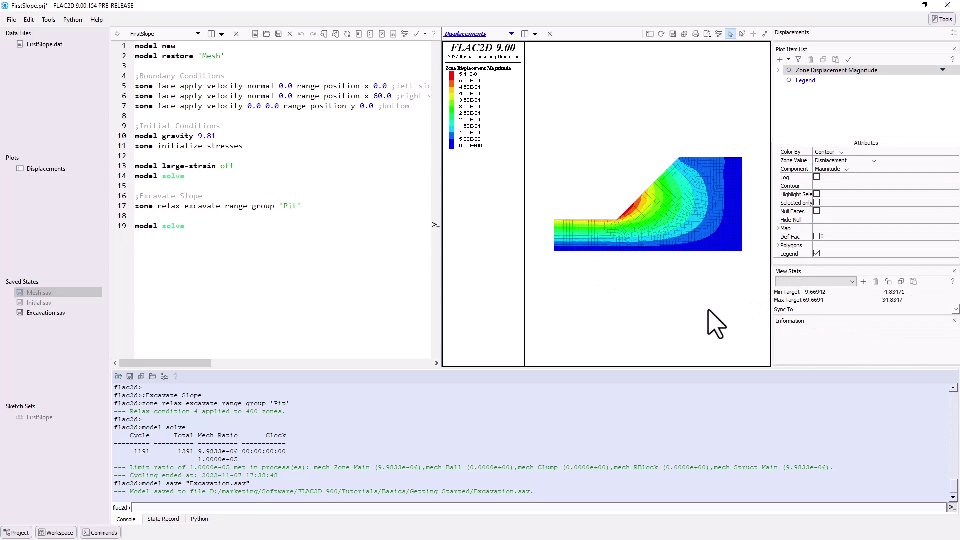
Overlay boundary zone displacement vectors at fixed scale 8, coloured by magnitude
{"action": "left_click", "coordinate": [780, 60]}
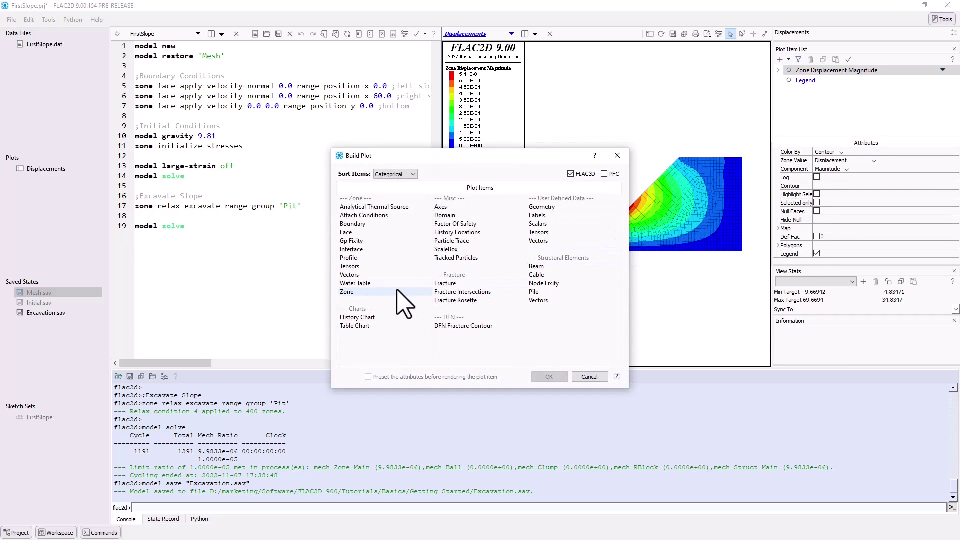
{"action": "double_click", "coordinate": [361, 276]}
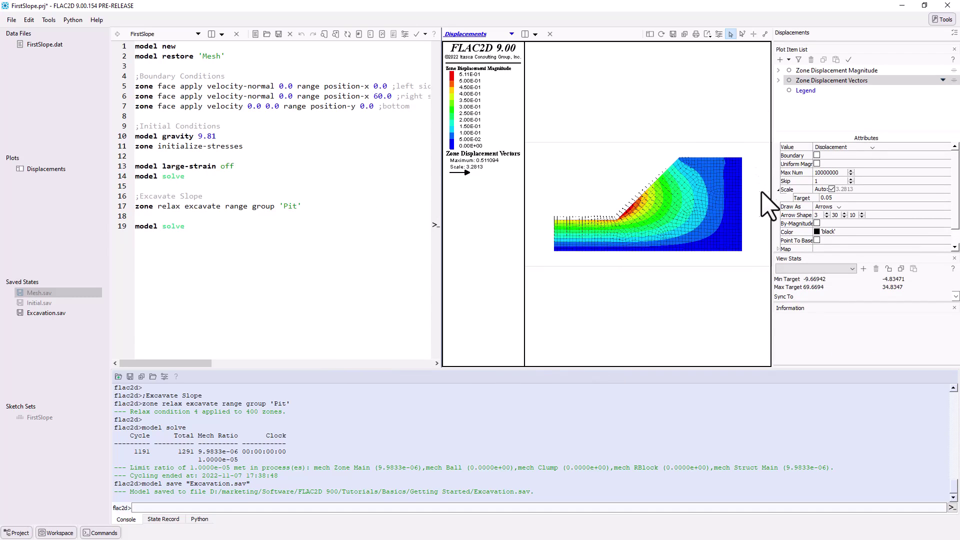
{"action": "left_click", "coordinate": [832, 189]}
{"action": "left_click_drag", "start_coordinate": [854, 189], "coordinate": [834, 189]}
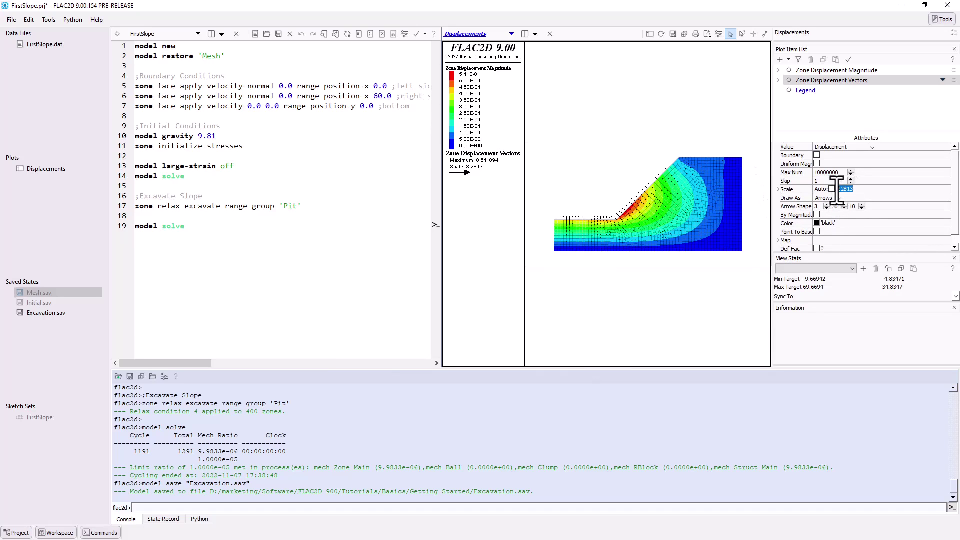
{"action": "type", "text": "8"}
{"action": "key", "text": "Return"}
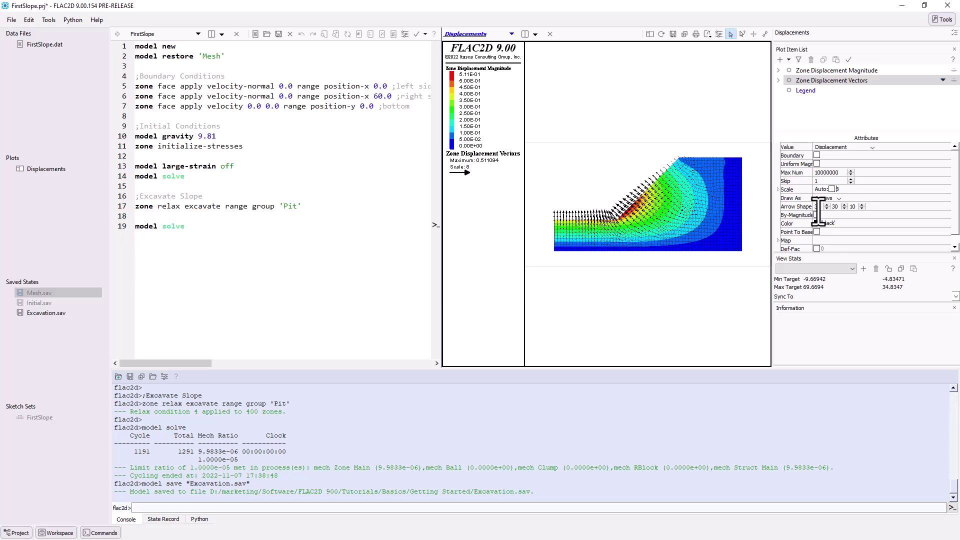
{"action": "left_click", "coordinate": [817, 214]}
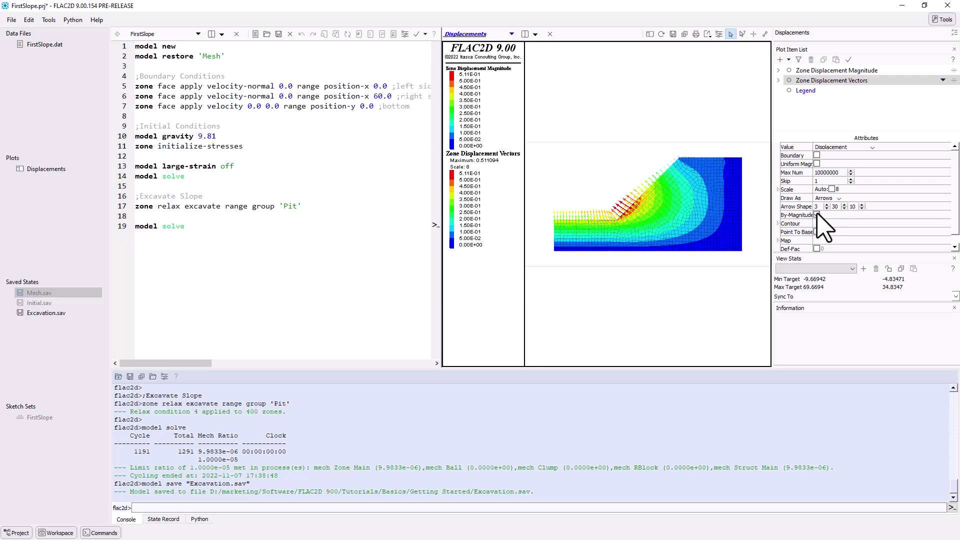
{"action": "left_click", "coordinate": [817, 155]}
{"action": "scroll", "coordinate": [622, 214], "scroll_direction": "up", "scroll_amount": 1}
{"action": "scroll", "coordinate": [626, 232], "scroll_direction": "up", "scroll_amount": 2}
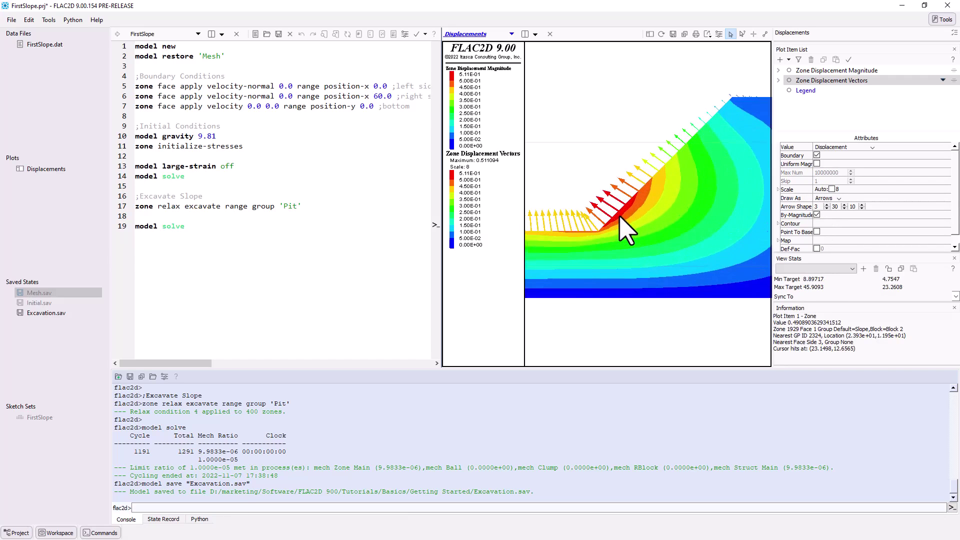
{"action": "scroll", "coordinate": [627, 233], "scroll_direction": "up", "scroll_amount": 1}
{"action": "scroll", "coordinate": [626, 232], "scroll_direction": "up", "scroll_amount": 1}
{"action": "scroll", "coordinate": [619, 217], "scroll_direction": "down", "scroll_amount": 2}
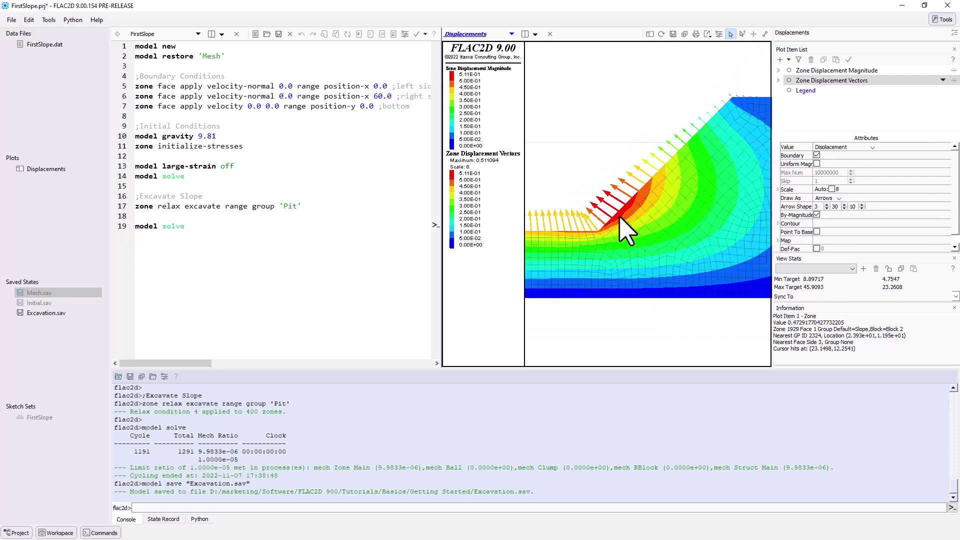
{"action": "scroll", "coordinate": [622, 217], "scroll_direction": "down", "scroll_amount": 1}
{"action": "scroll", "coordinate": [626, 218], "scroll_direction": "down", "scroll_amount": 2}
{"action": "scroll", "coordinate": [631, 218], "scroll_direction": "down", "scroll_amount": 1}
{"action": "scroll", "coordinate": [638, 225], "scroll_direction": "up", "scroll_amount": 1}
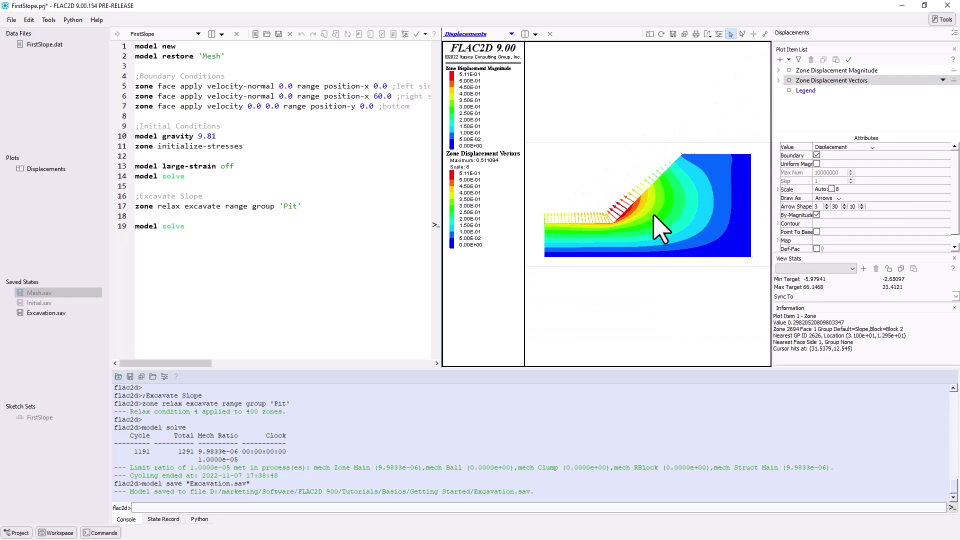
{"action": "scroll", "coordinate": [654, 225], "scroll_direction": "down", "scroll_amount": 1}
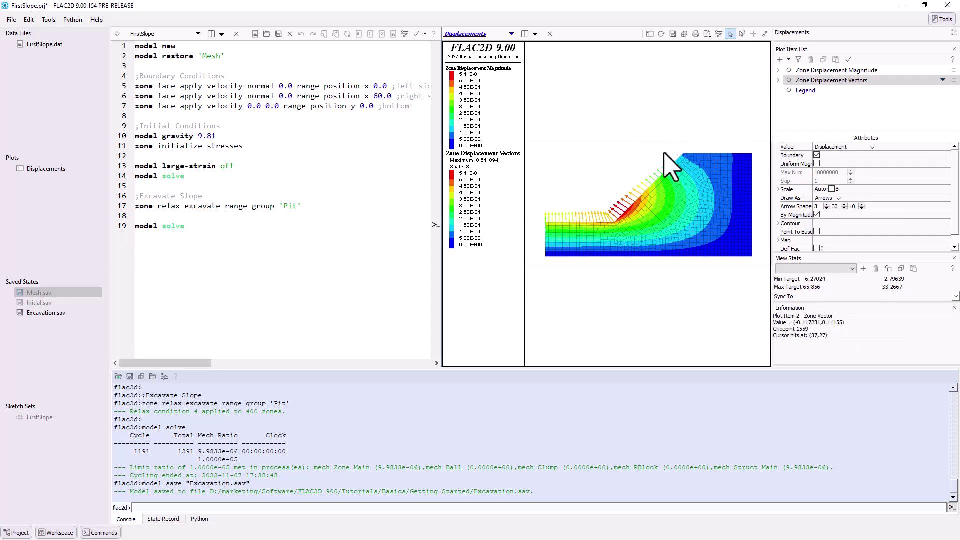
Split the view and create a new plot named State in the lower pane
{"action": "left_click", "coordinate": [535, 34]}
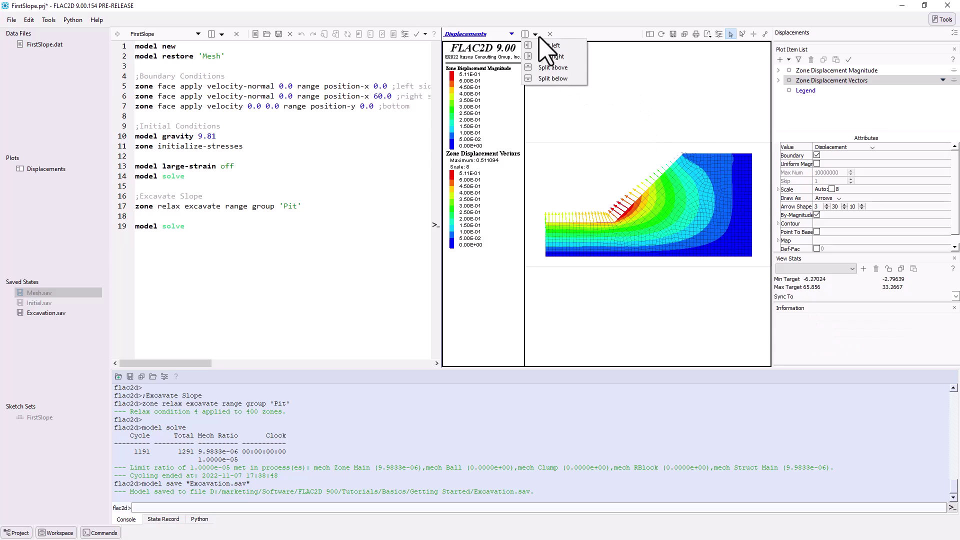
{"action": "left_click", "coordinate": [549, 78]}
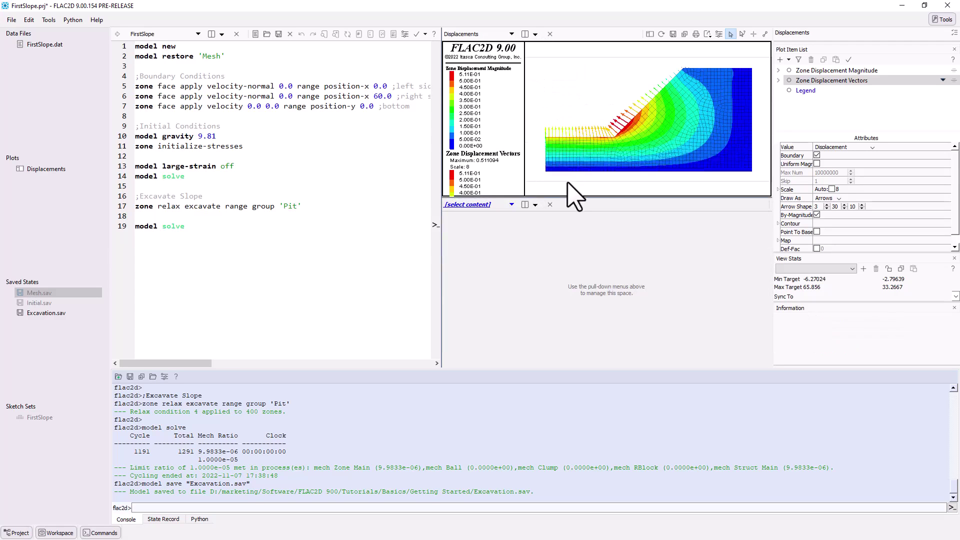
{"action": "left_click", "coordinate": [511, 204]}
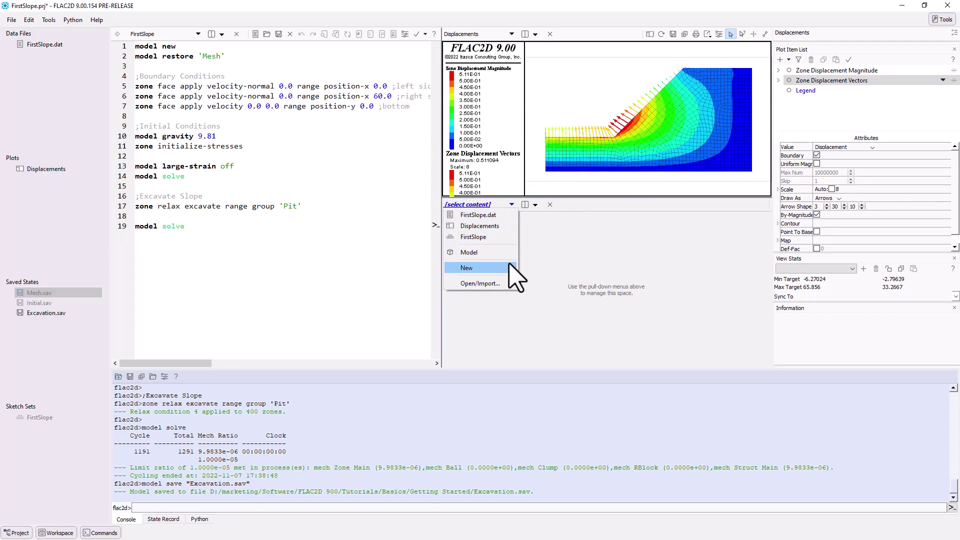
{"action": "mouse_move", "coordinate": [477, 268]}
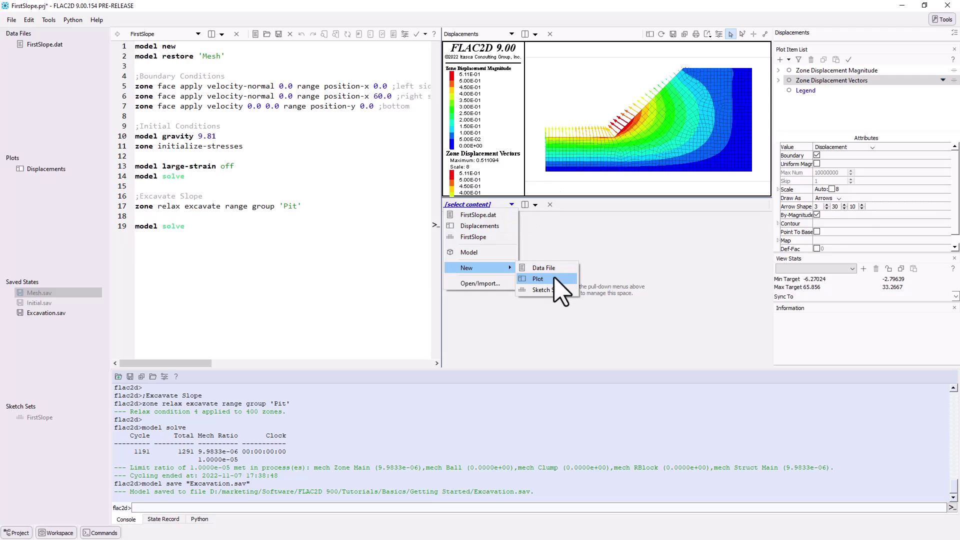
{"action": "left_click", "coordinate": [555, 279]}
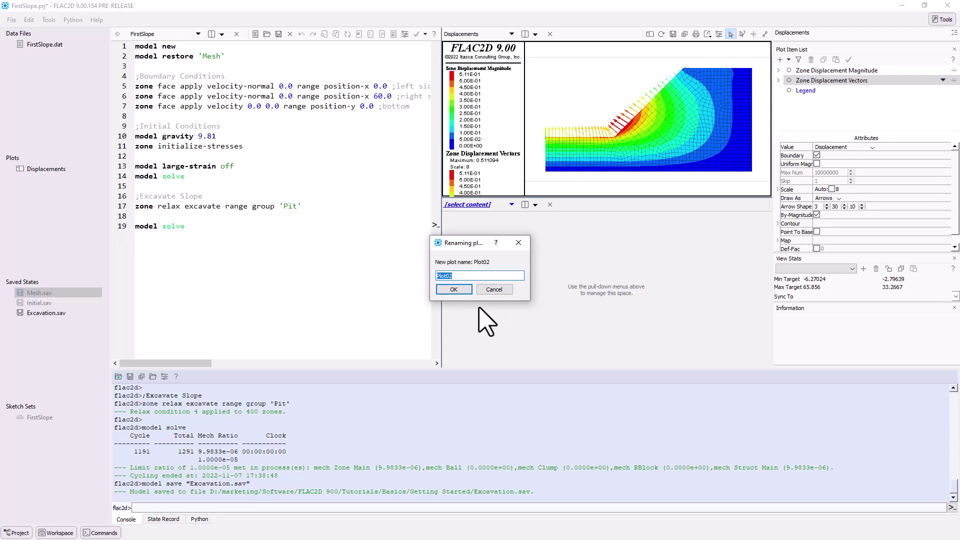
{"action": "type", "text": "State"}
{"action": "left_click", "coordinate": [462, 291]}
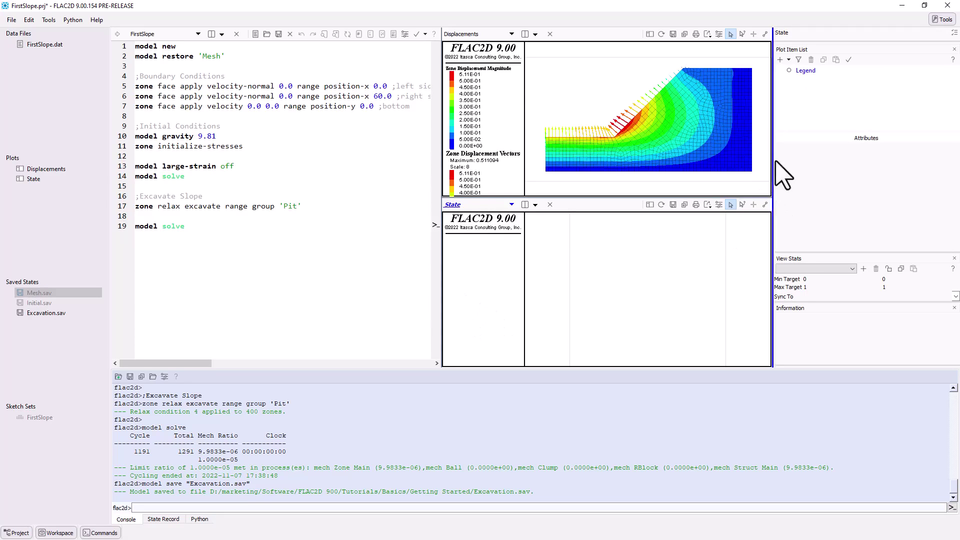
Add a Zone item to the State plot labelled by zone State
{"action": "left_click", "coordinate": [788, 59]}
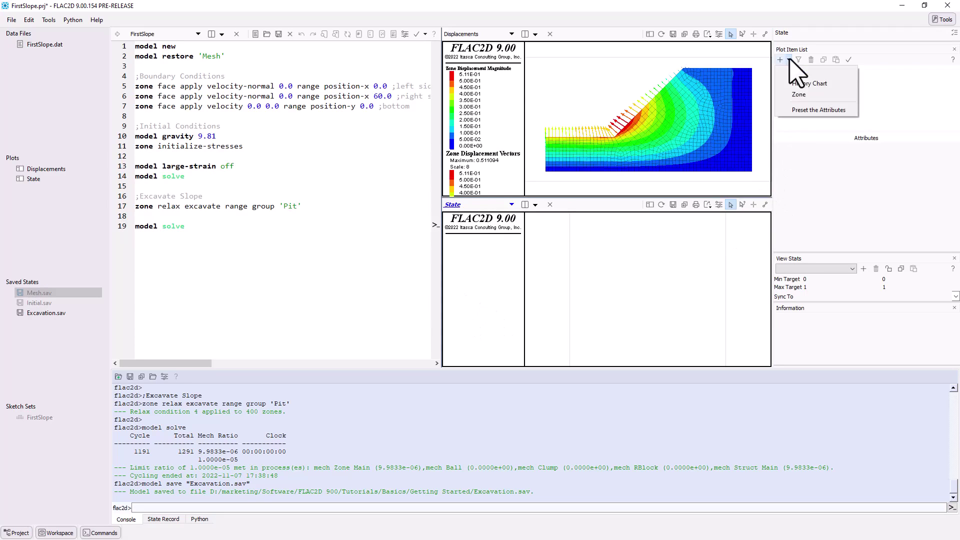
{"action": "left_click", "coordinate": [796, 95]}
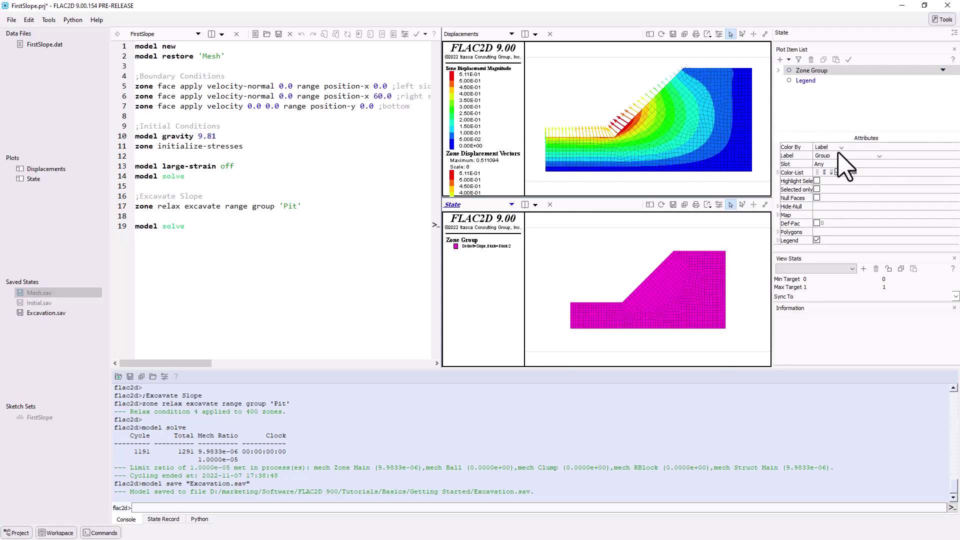
{"action": "left_click", "coordinate": [880, 156]}
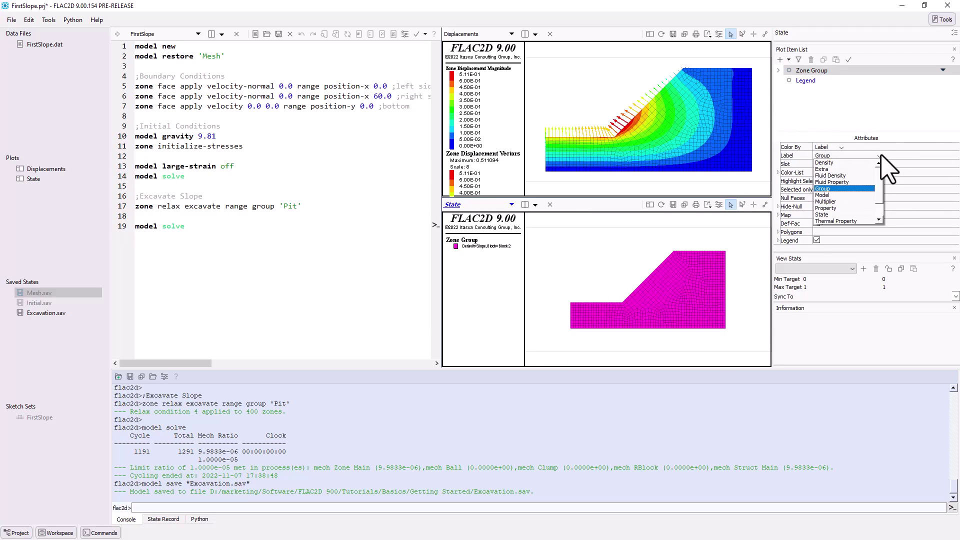
{"action": "left_click", "coordinate": [862, 215]}
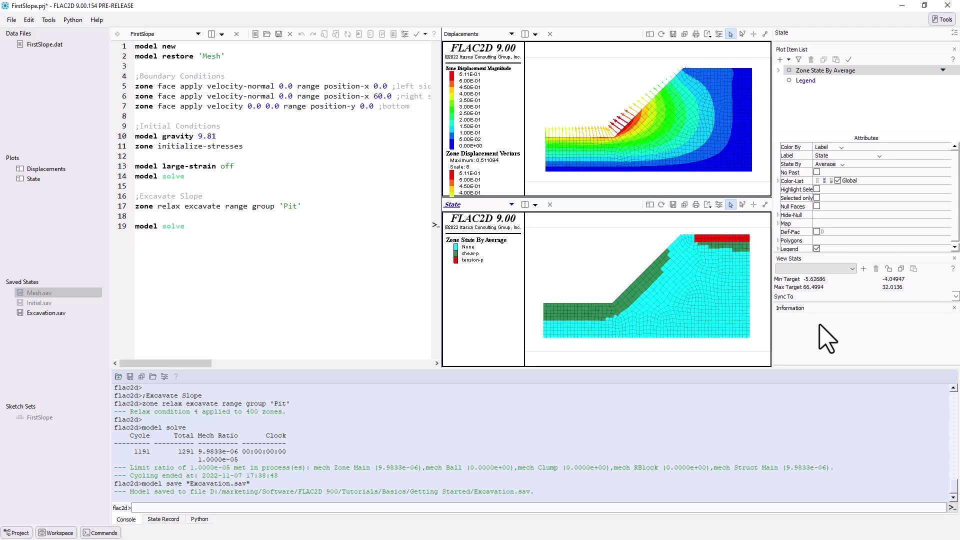
Add line 21 'model factor-of-safety' after the final solve and select it
{"action": "left_click", "coordinate": [246, 231]}
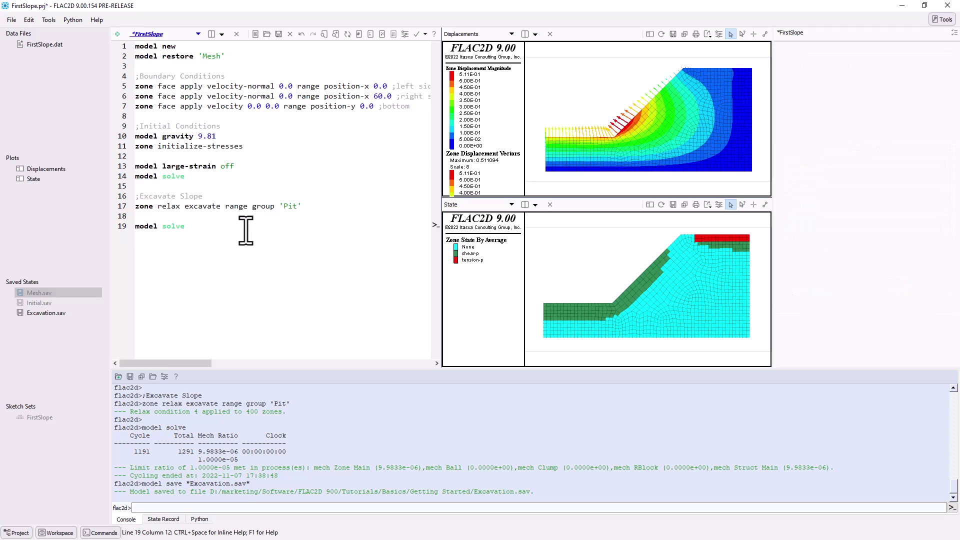
{"action": "key", "text": "Return"}
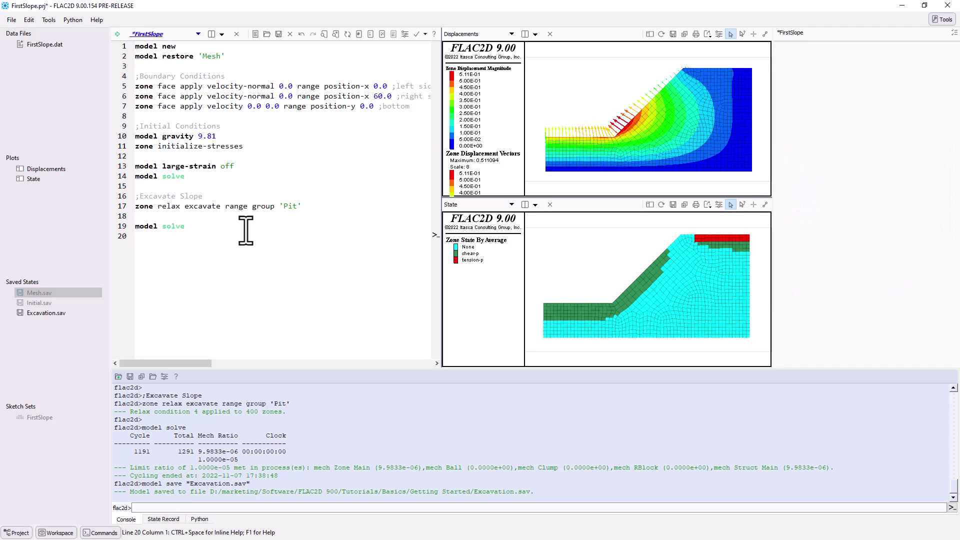
{"action": "key", "text": "Return"}
{"action": "type", "text": "model "}
{"action": "type", "text": "factor-of-saf"}
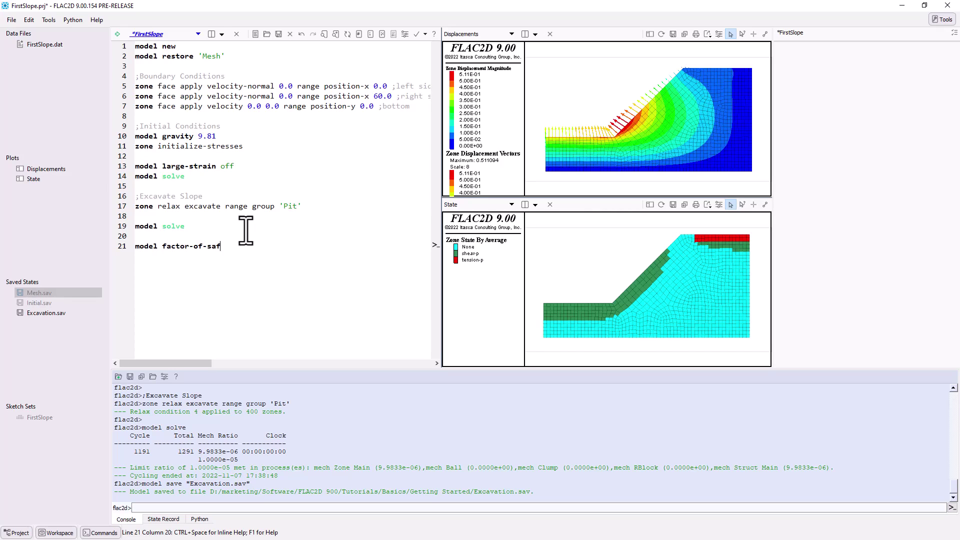
{"action": "type", "text": "ety"}
{"action": "left_click_drag", "start_coordinate": [233, 249], "coordinate": [137, 252]}
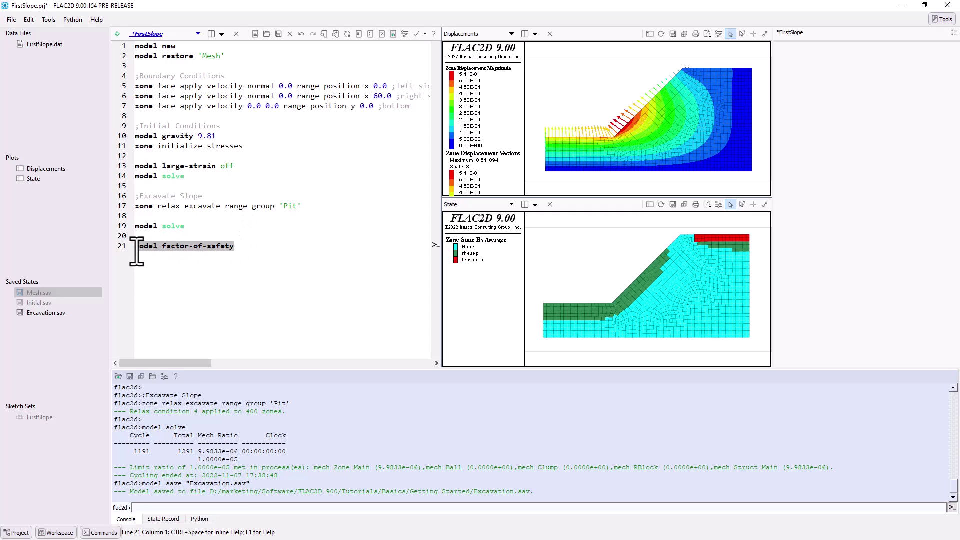
Run only the selected factor-of-safety line, yielding a factor of safety of 1.15
{"action": "right_click", "coordinate": [207, 247]}
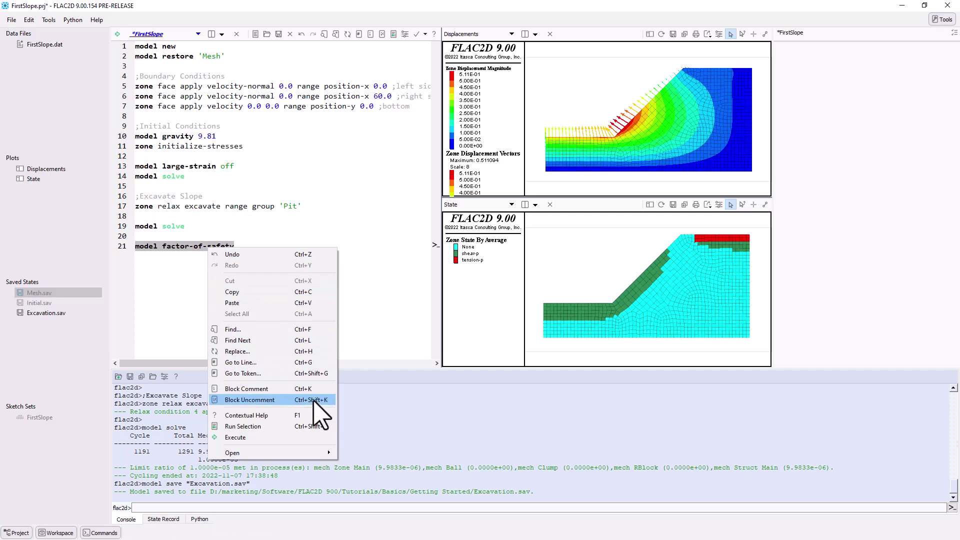
{"action": "left_click", "coordinate": [273, 426]}
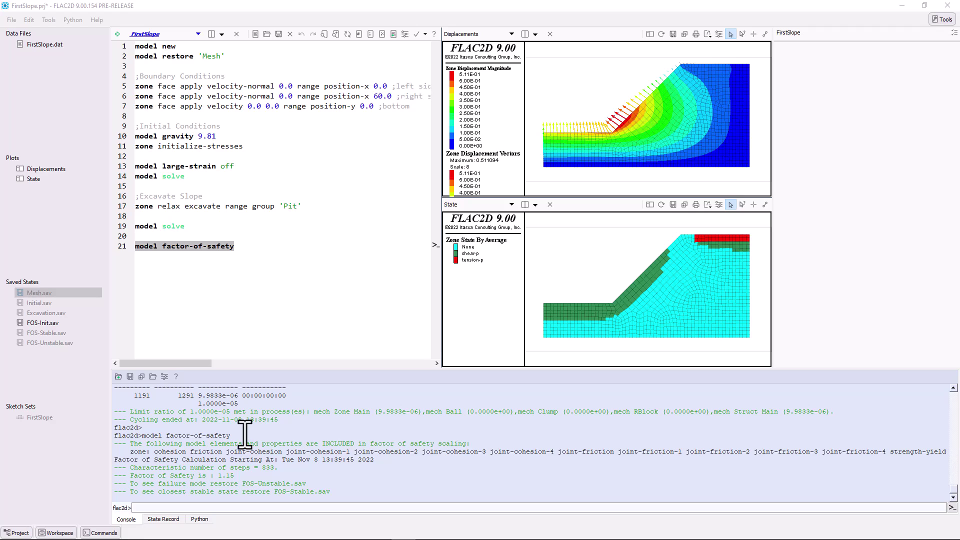
Restore FOS-Unstable and draw displacement vectors plain black at fixed scale 0.1
{"action": "double_click", "coordinate": [51, 342]}
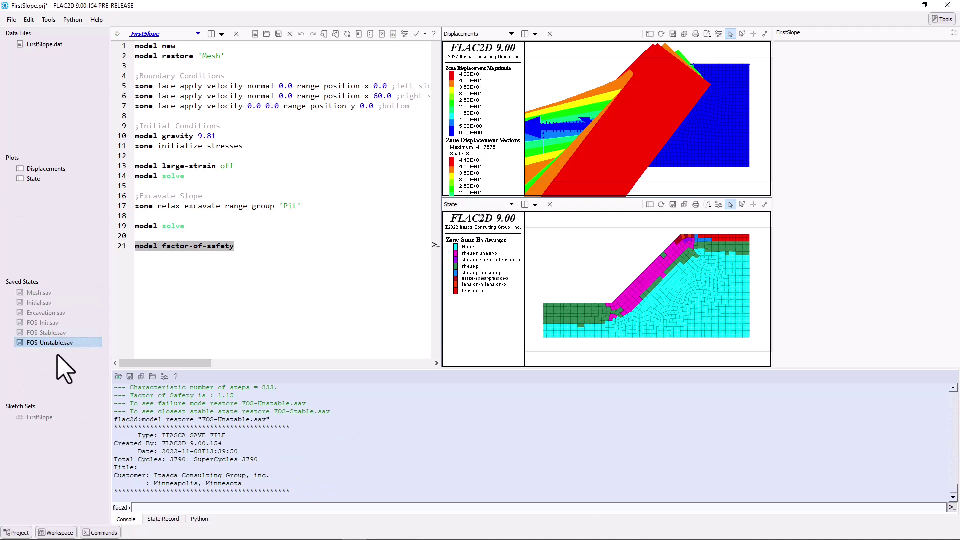
{"action": "left_click", "coordinate": [678, 188]}
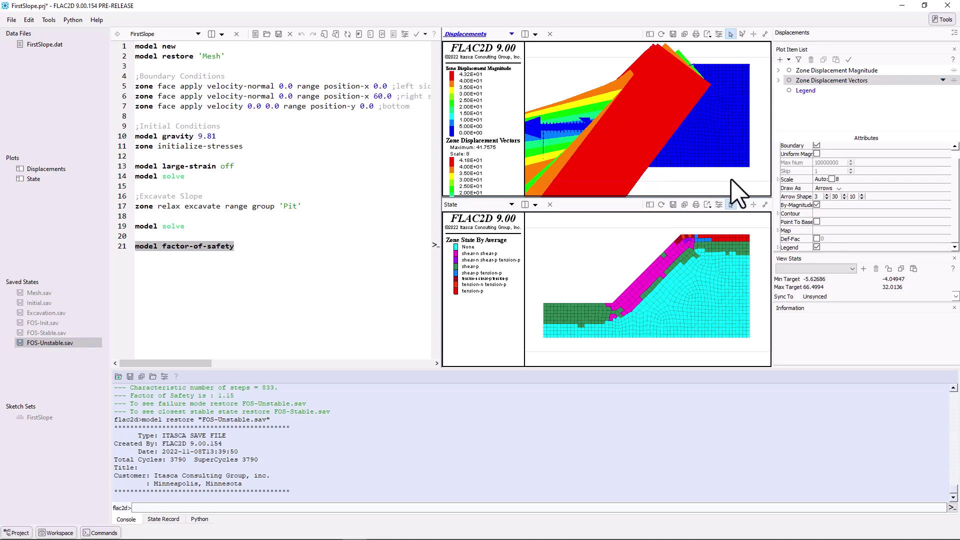
{"action": "left_click", "coordinate": [831, 179]}
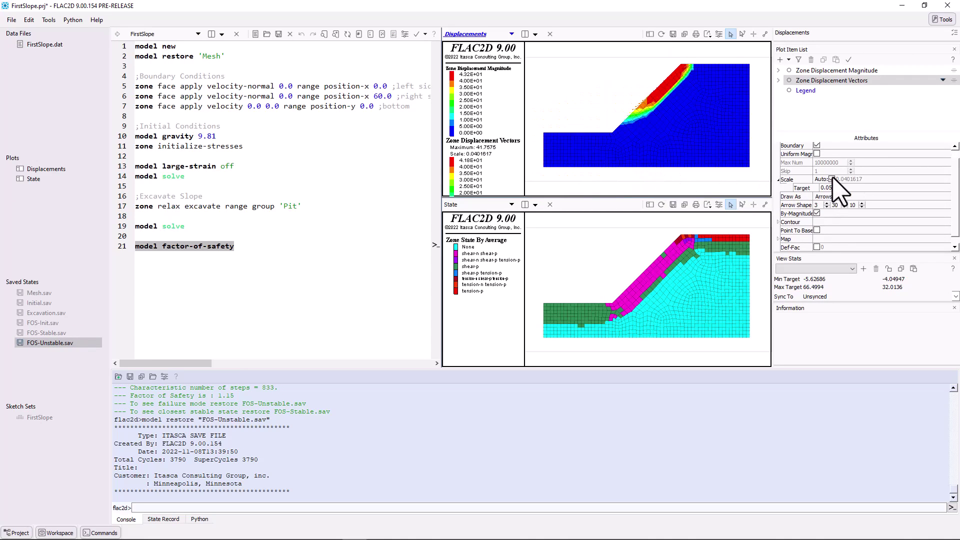
{"action": "left_click", "coordinate": [832, 180]}
{"action": "type", "text": "0.1"}
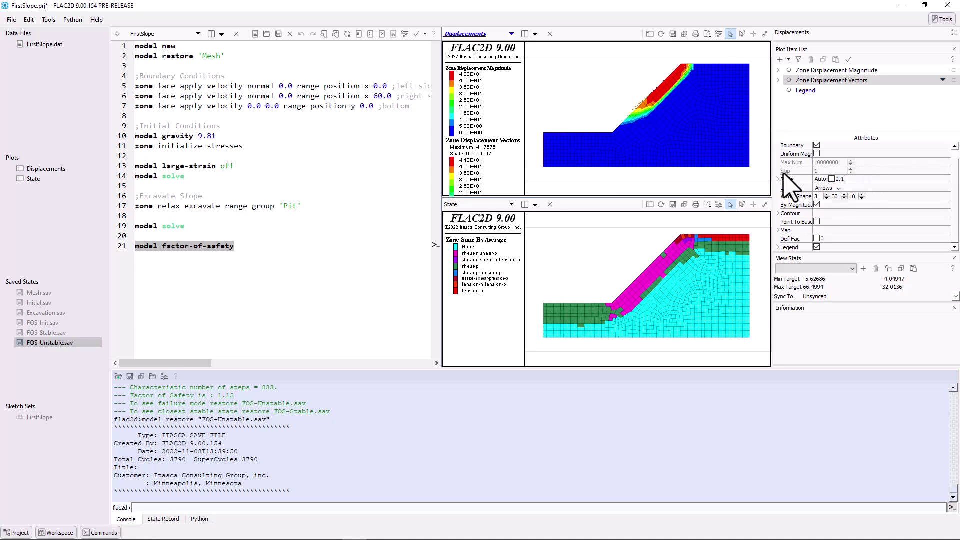
{"action": "key", "text": "Return"}
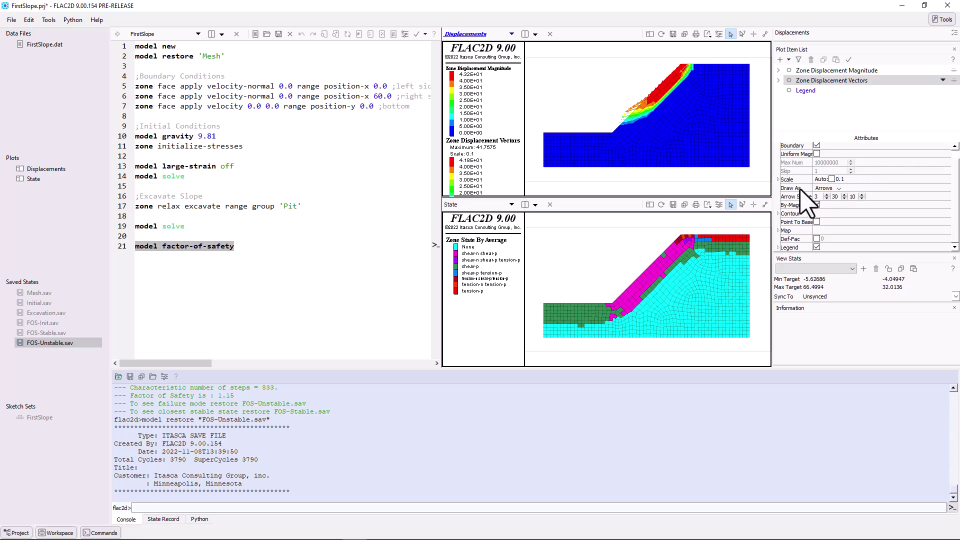
{"action": "left_click", "coordinate": [817, 204]}
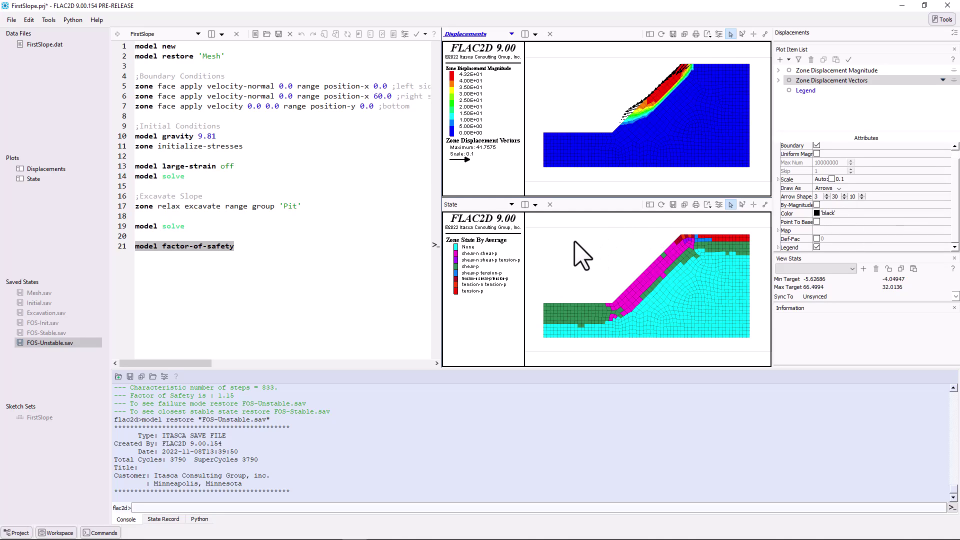
{"action": "left_click", "coordinate": [581, 256]}
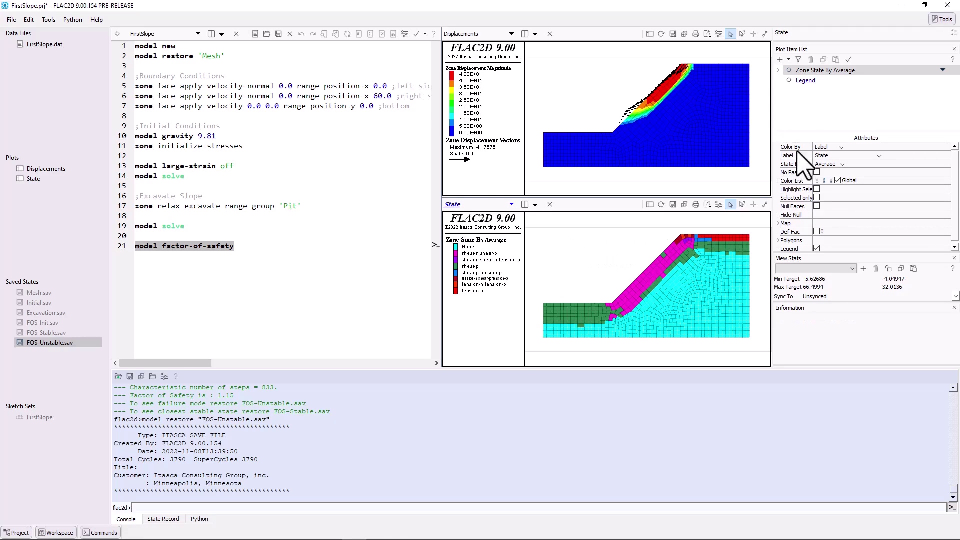
Add a hidden zone cohesion Property item to State, keeping zone states displayed
{"action": "left_click", "coordinate": [788, 71]}
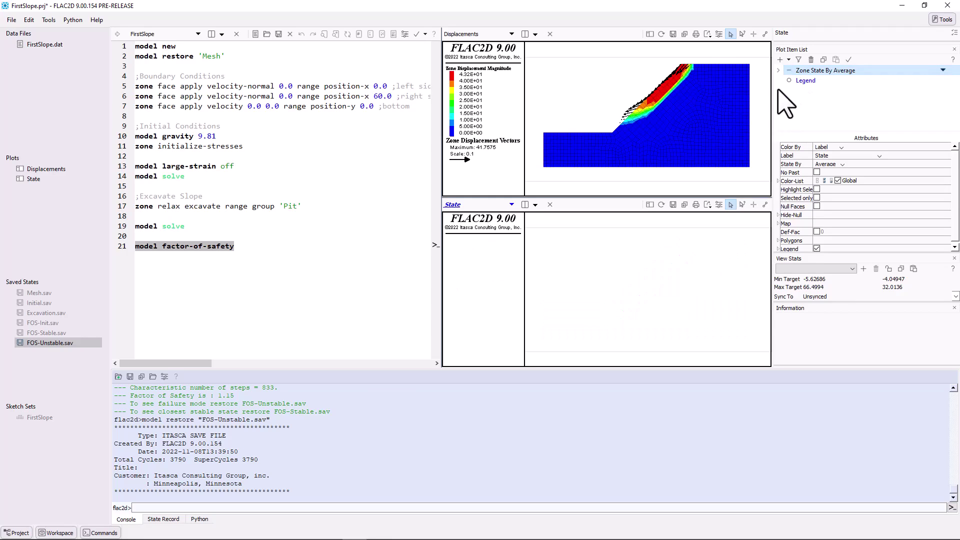
{"action": "left_click", "coordinate": [788, 60]}
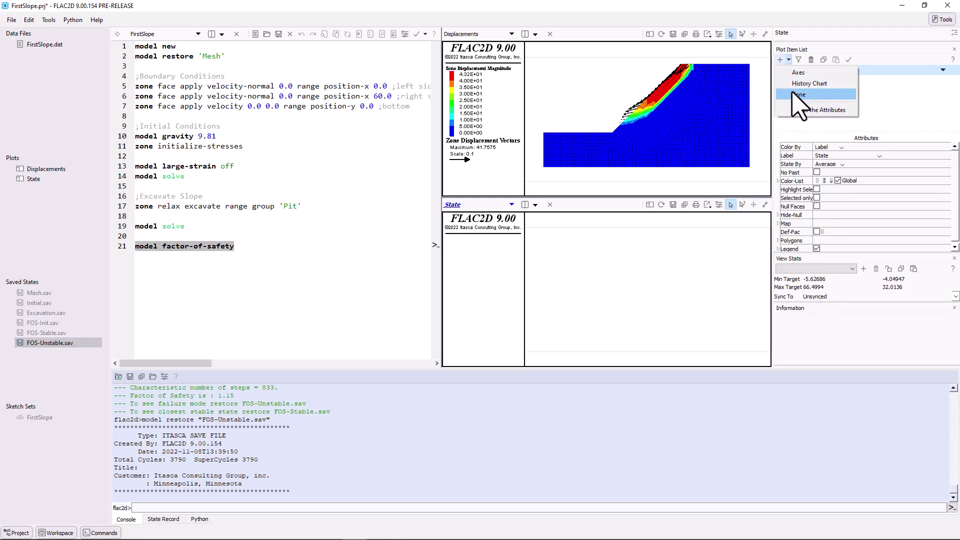
{"action": "left_click", "coordinate": [798, 96]}
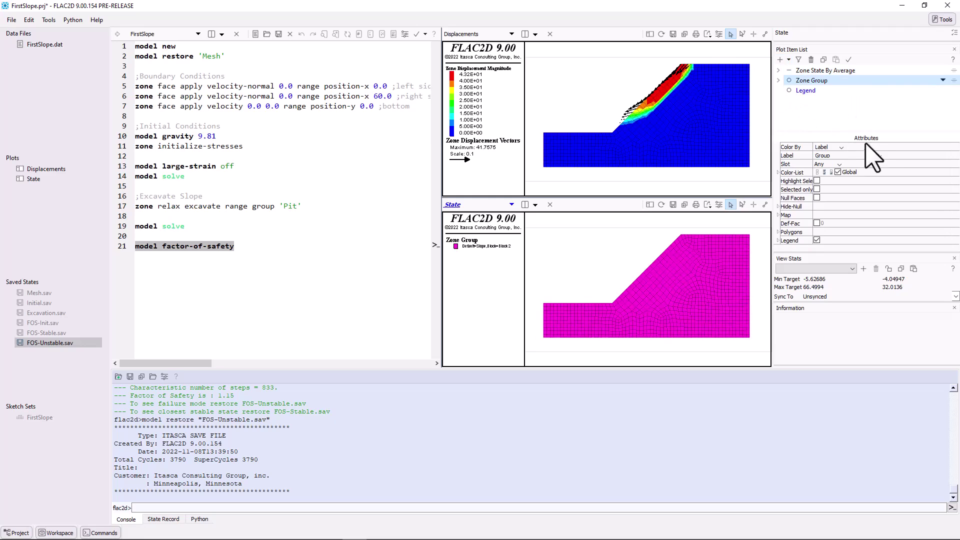
{"action": "left_click", "coordinate": [876, 156]}
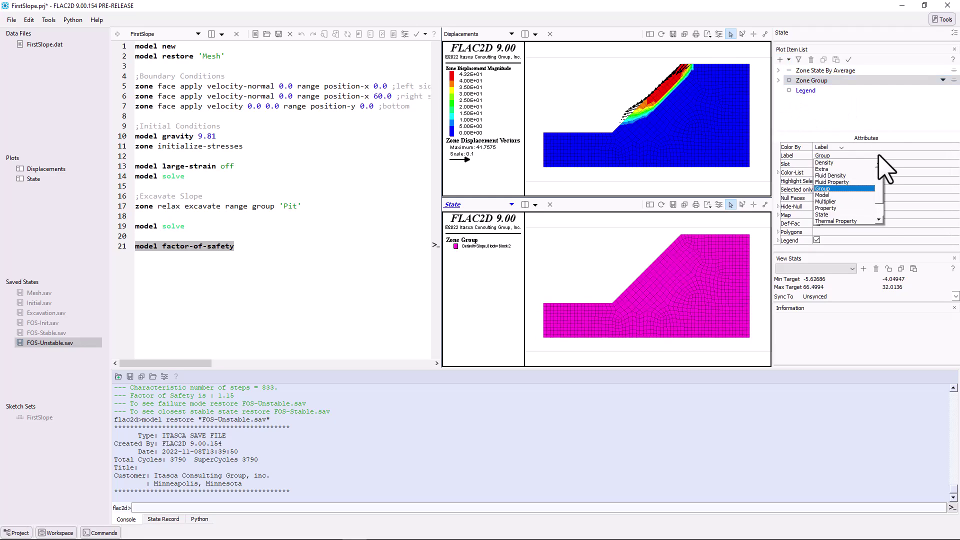
{"action": "left_click", "coordinate": [863, 208]}
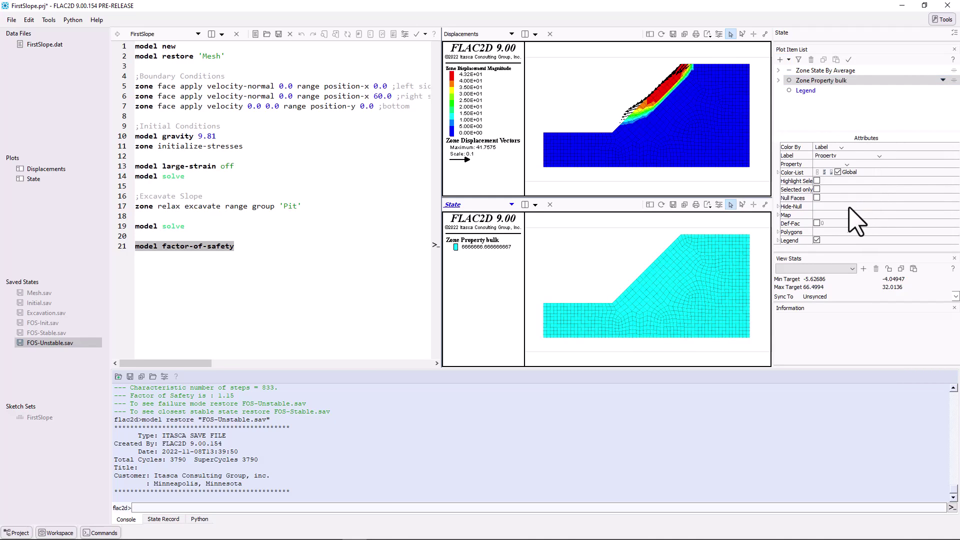
{"action": "left_click", "coordinate": [848, 165]}
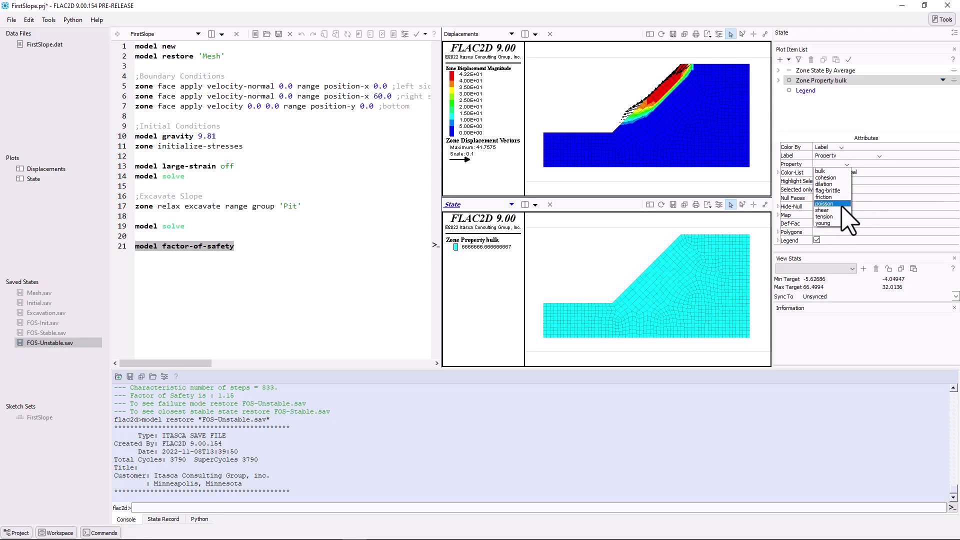
{"action": "left_click", "coordinate": [825, 177]}
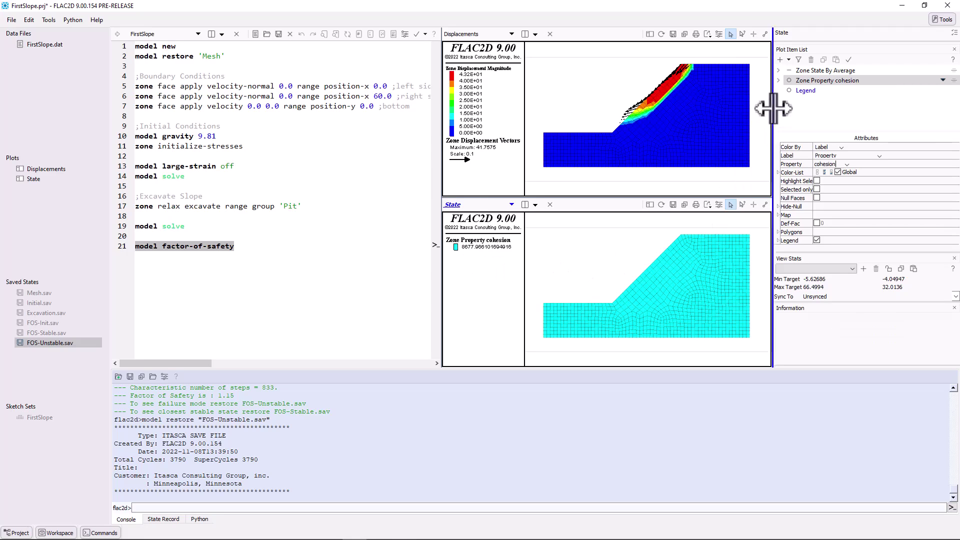
{"action": "left_click", "coordinate": [787, 79]}
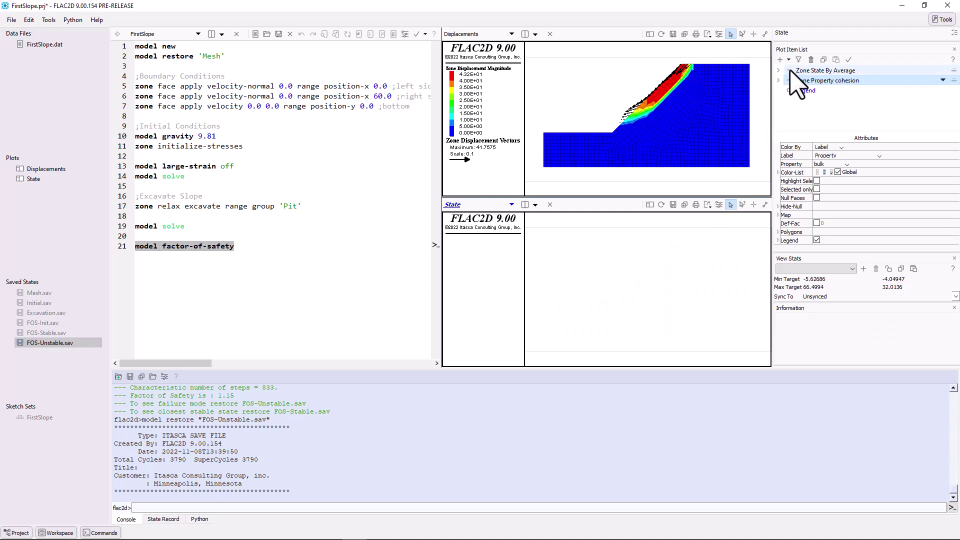
{"action": "left_click", "coordinate": [789, 69]}
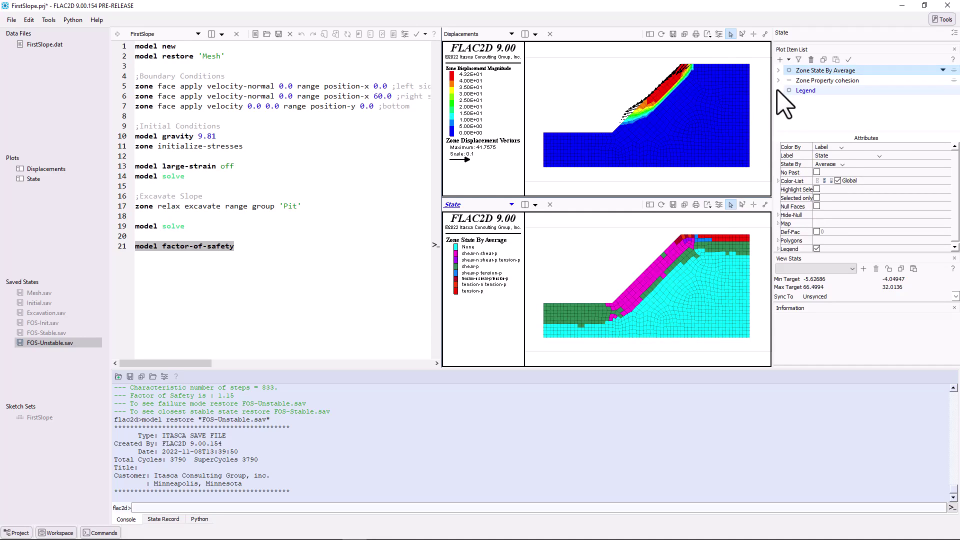
Add a Factor of Safety item (1.152) to Displacements, placed first in the legend
{"action": "left_click", "coordinate": [592, 94]}
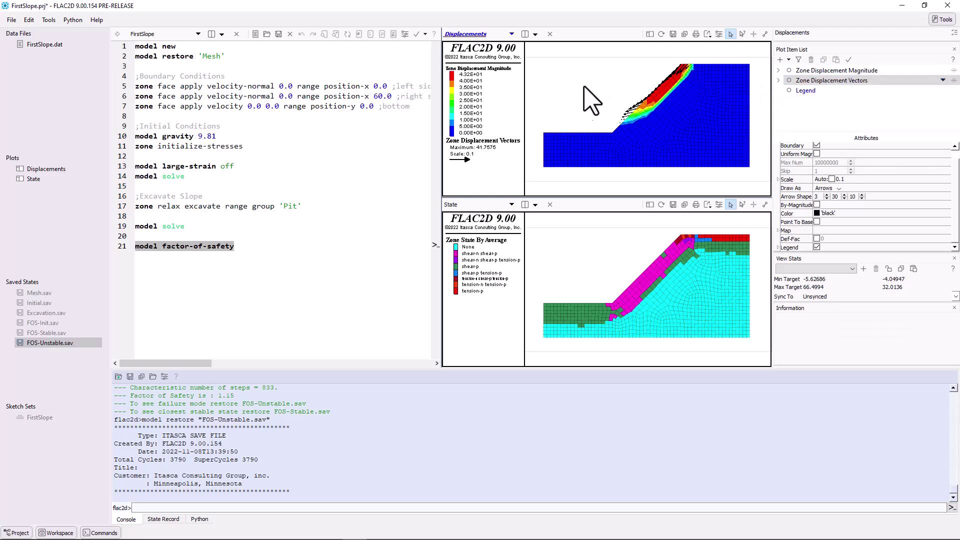
{"action": "left_click", "coordinate": [780, 60]}
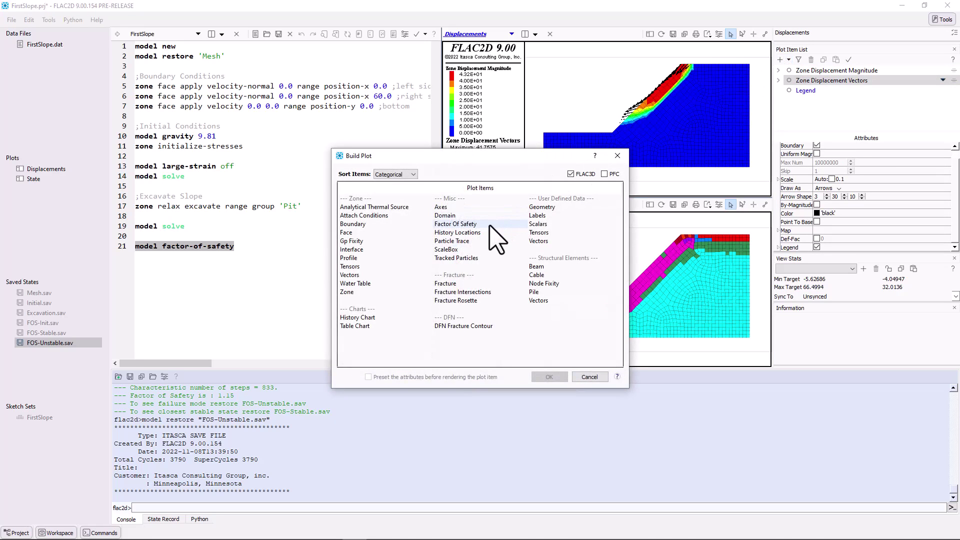
{"action": "double_click", "coordinate": [489, 223]}
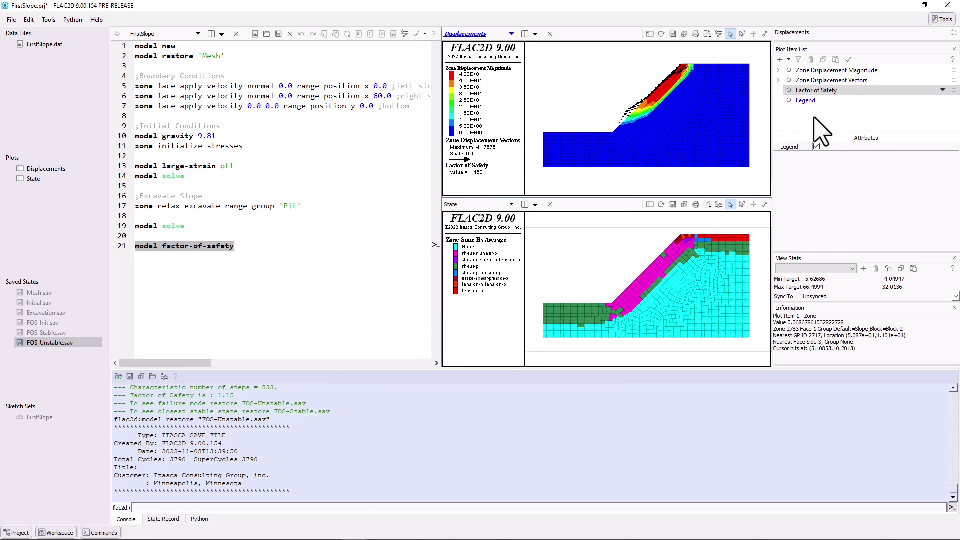
{"action": "left_click_drag", "start_coordinate": [837, 92], "coordinate": [838, 71]}
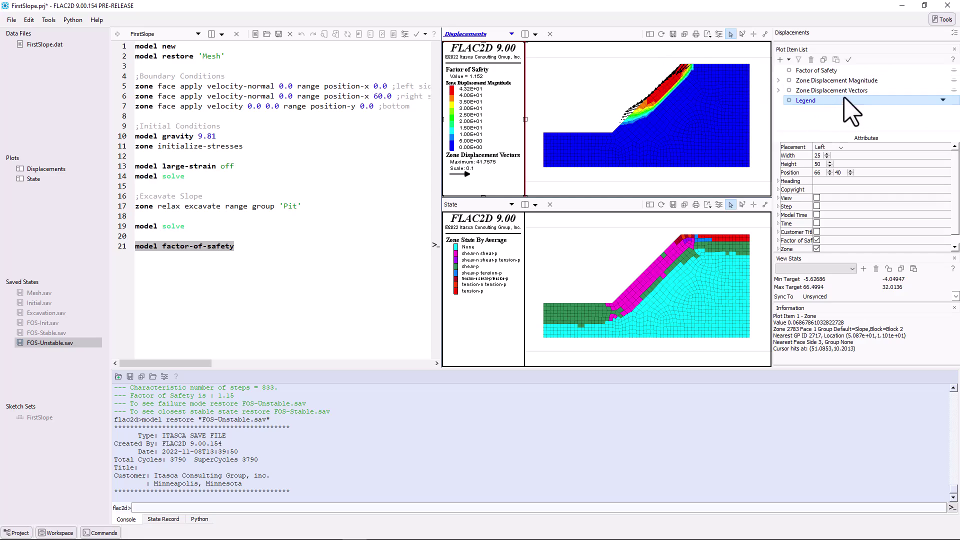
Set the magnitude legend's contour labels to Decimal format with precision 1
{"action": "left_click", "coordinate": [862, 82]}
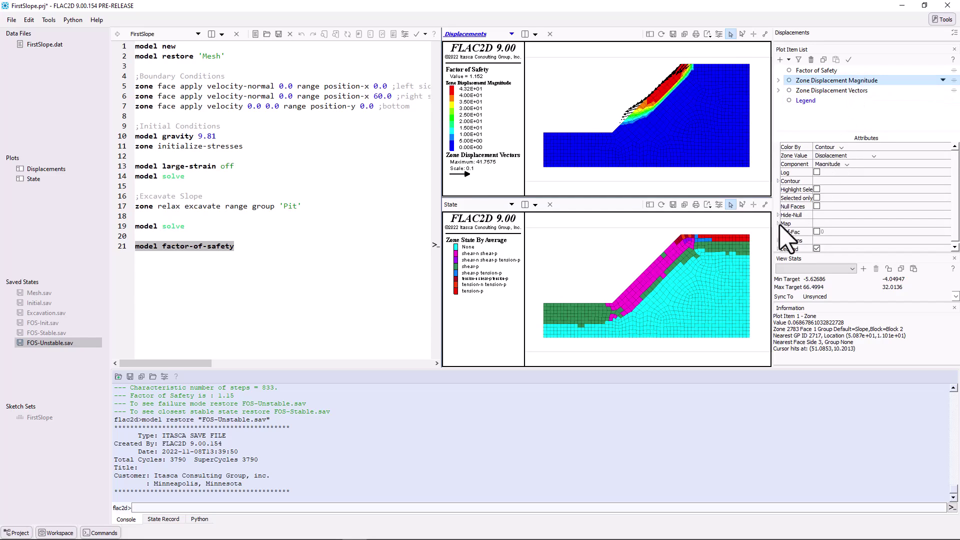
{"action": "scroll", "coordinate": [787, 240], "scroll_direction": "down", "scroll_amount": 1}
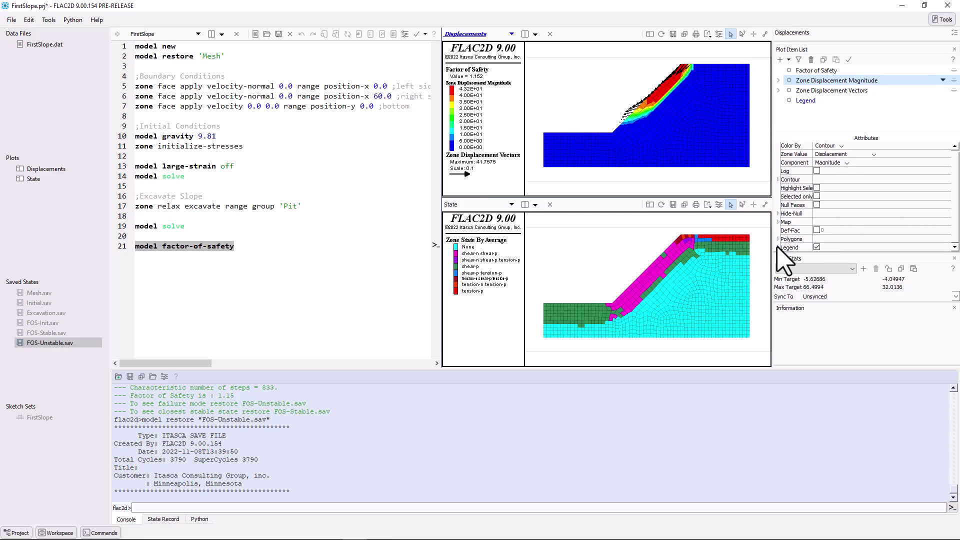
{"action": "left_click", "coordinate": [778, 247]}
{"action": "scroll", "coordinate": [825, 215], "scroll_direction": "down", "scroll_amount": 3}
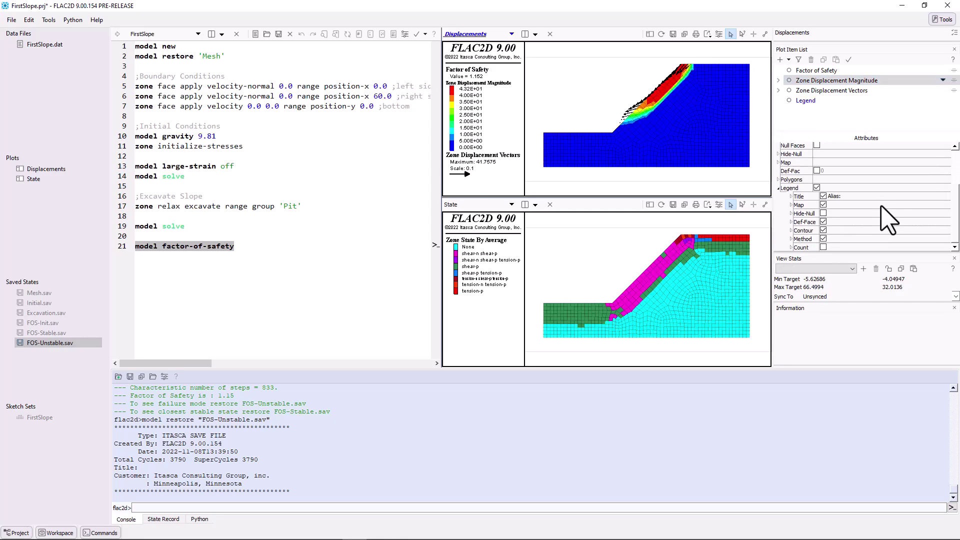
{"action": "left_click", "coordinate": [792, 230]}
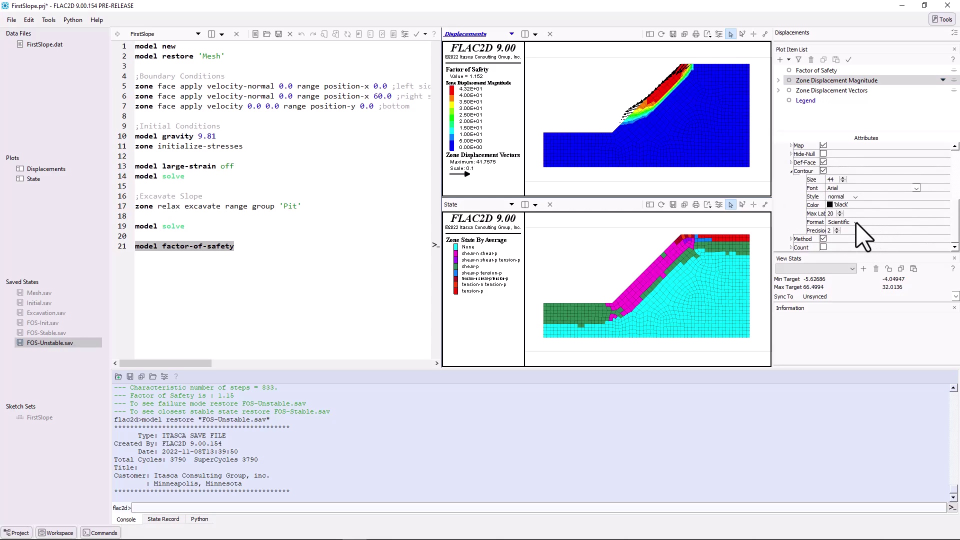
{"action": "left_click", "coordinate": [855, 223]}
{"action": "left_click", "coordinate": [838, 235]}
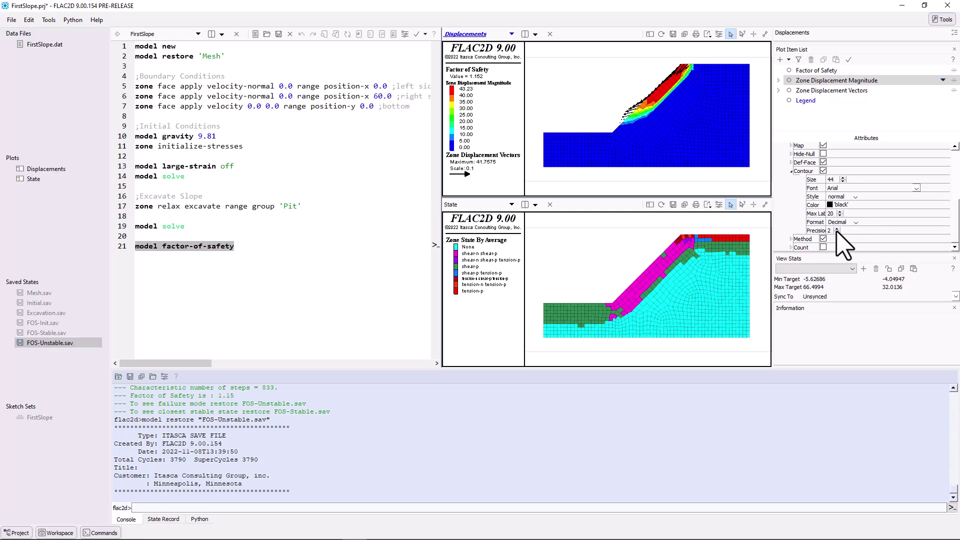
{"action": "left_click", "coordinate": [837, 232]}
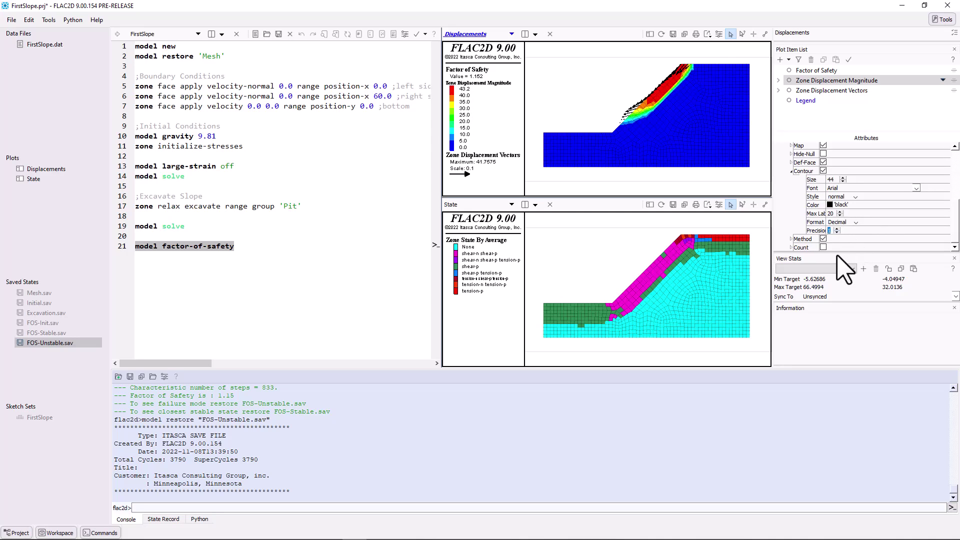